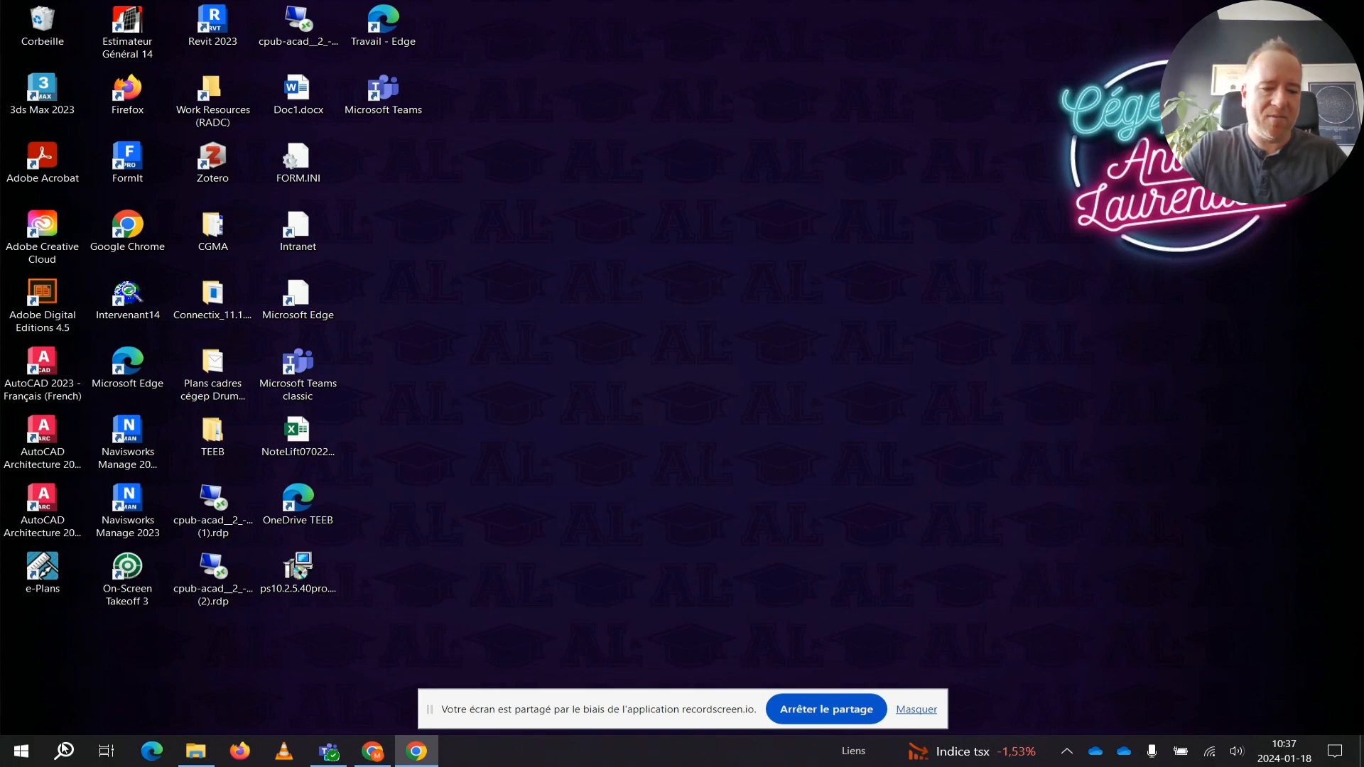
- Launch Microsoft Project, hide the screen-sharing notice and create a new blank project
click(66, 750)
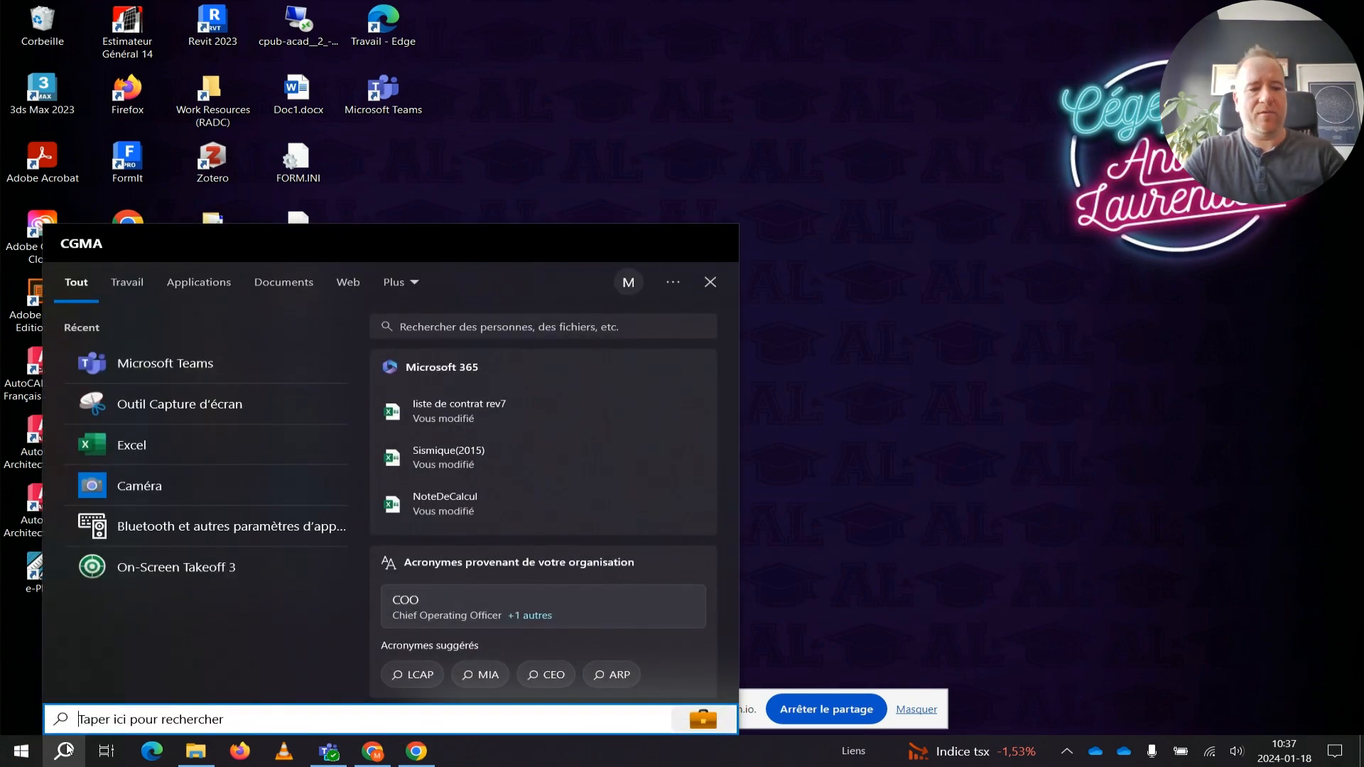
text(proj)
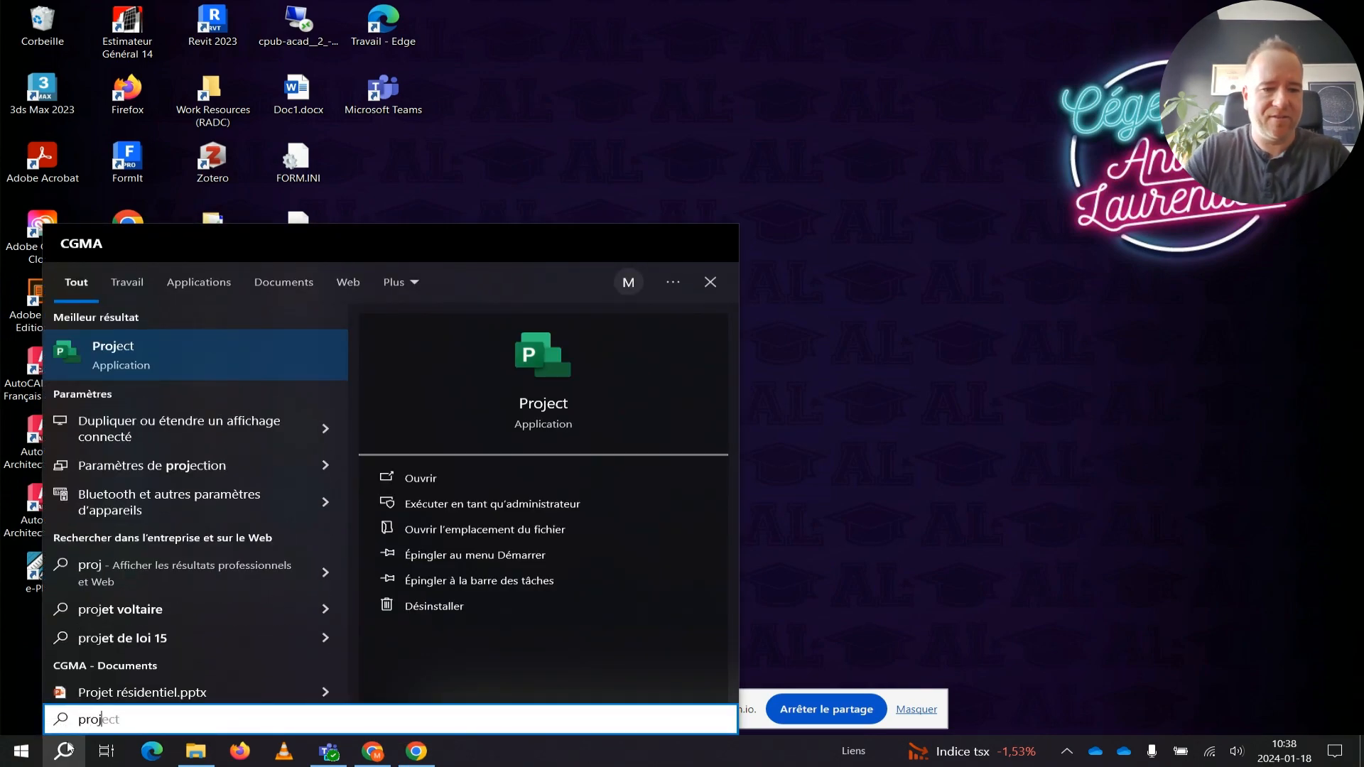
click(100, 353)
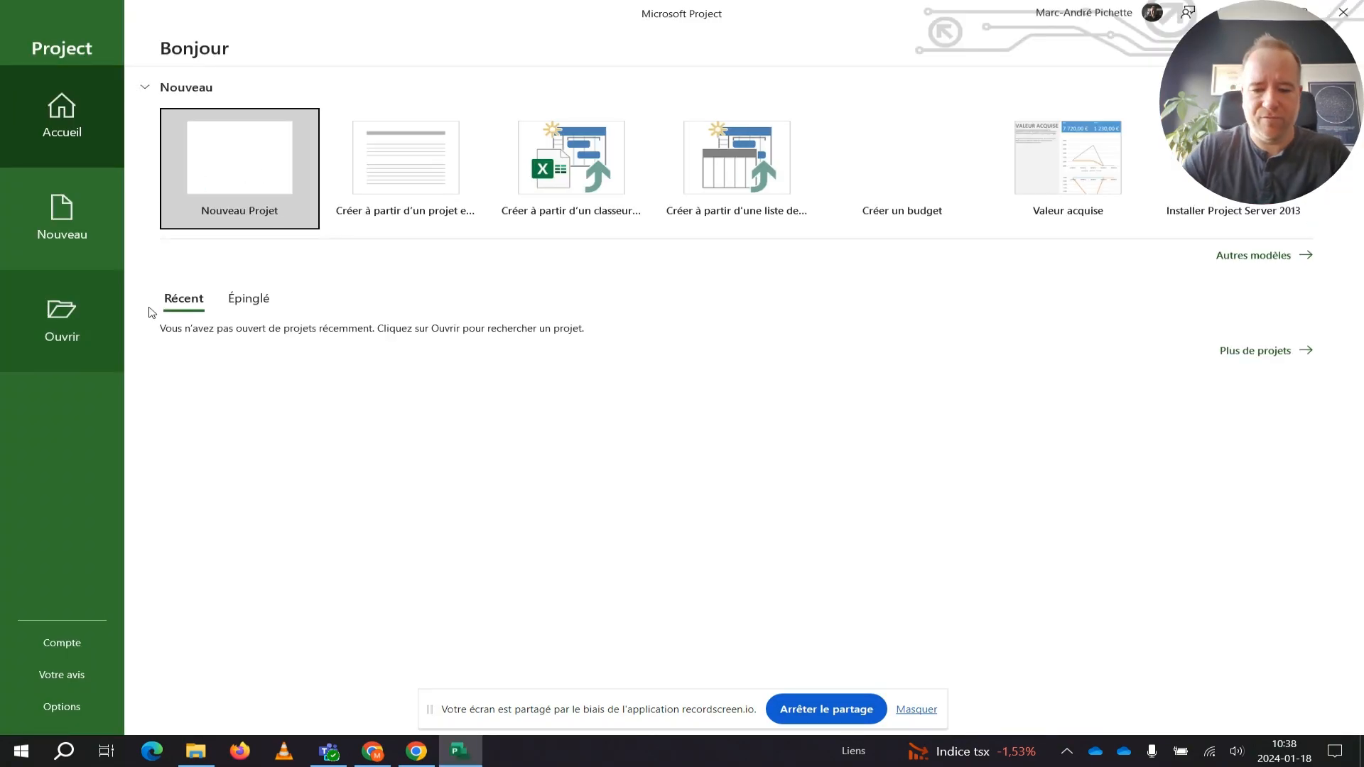
click(926, 714)
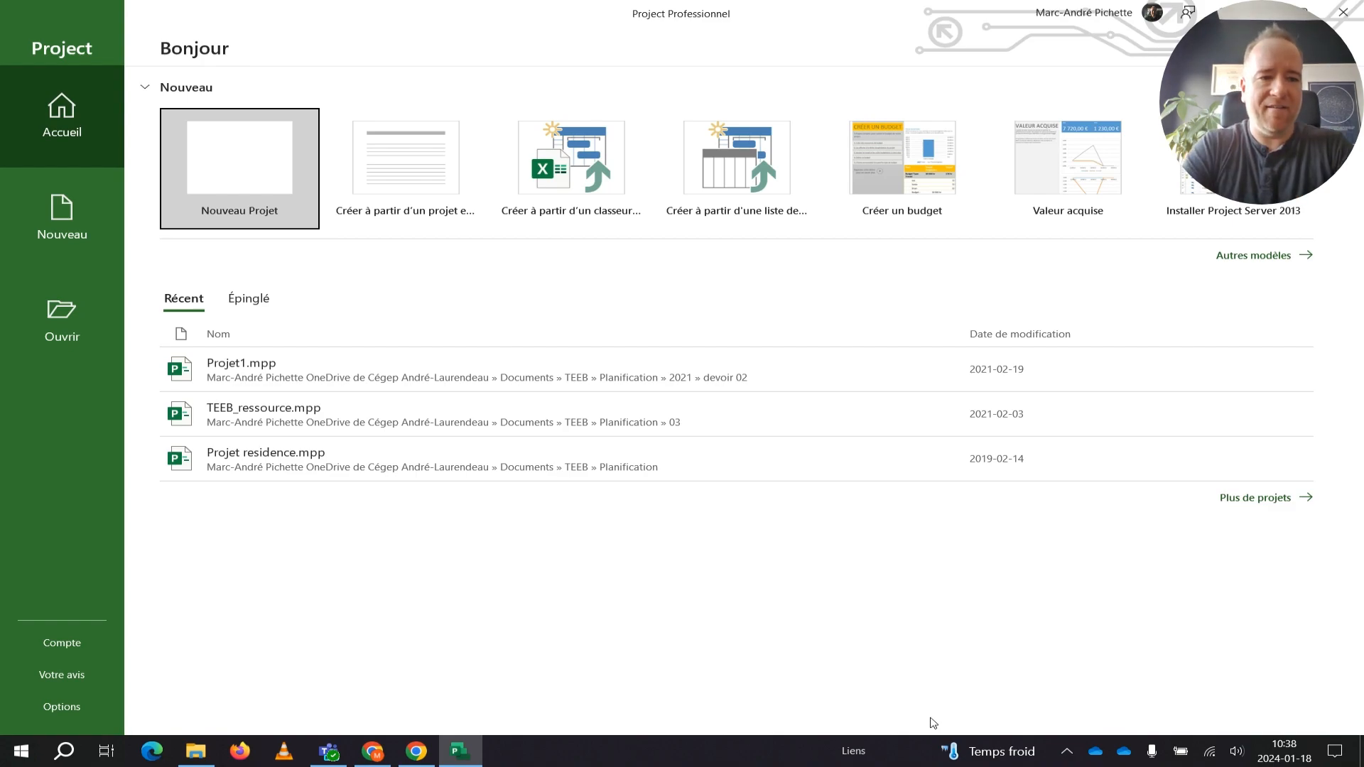
click(244, 174)
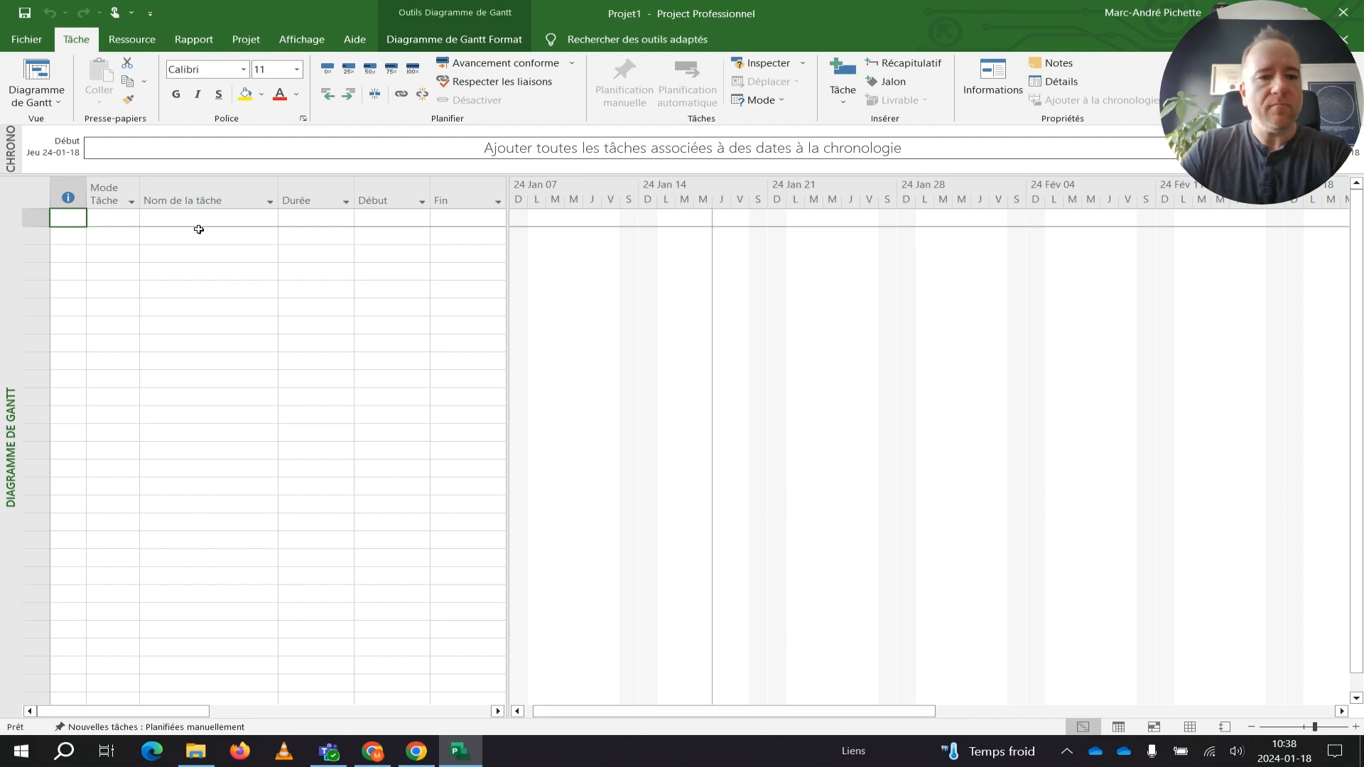
click(27, 39)
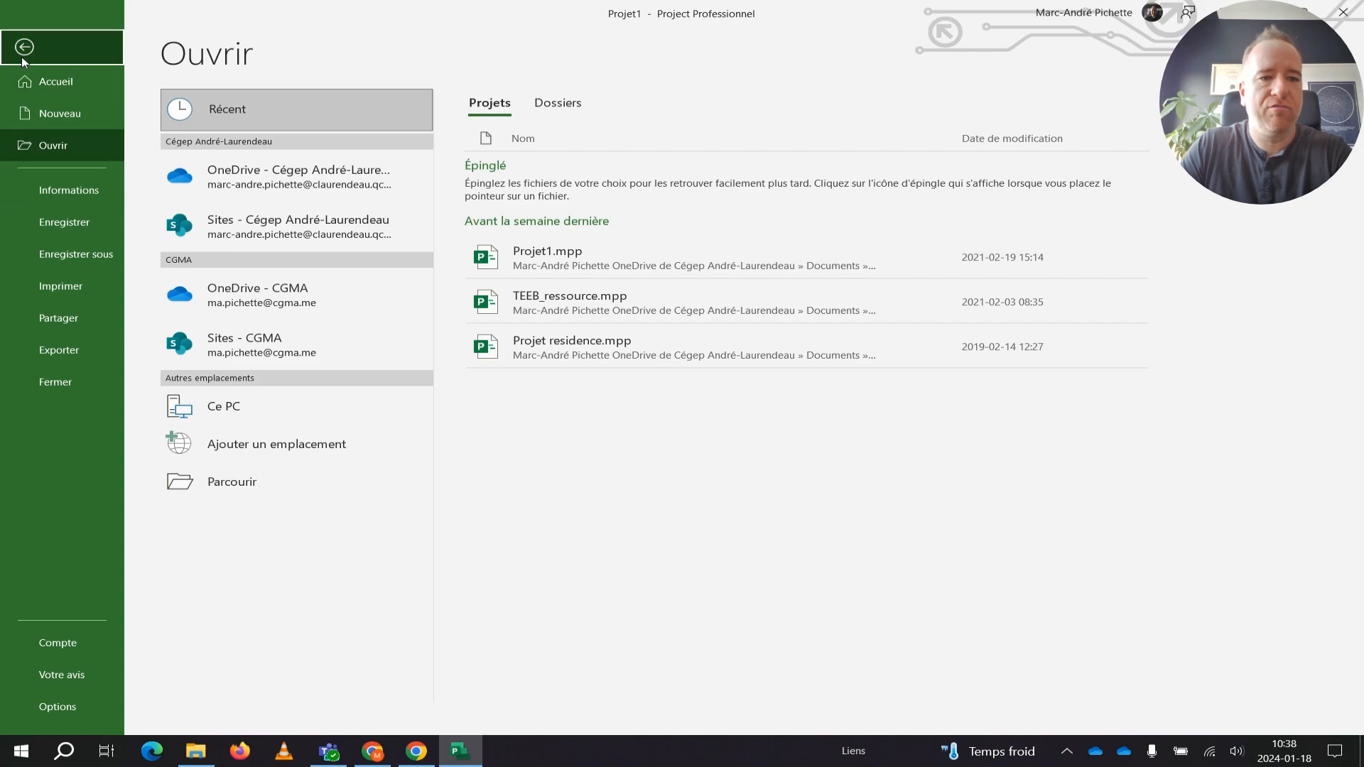
click(24, 47)
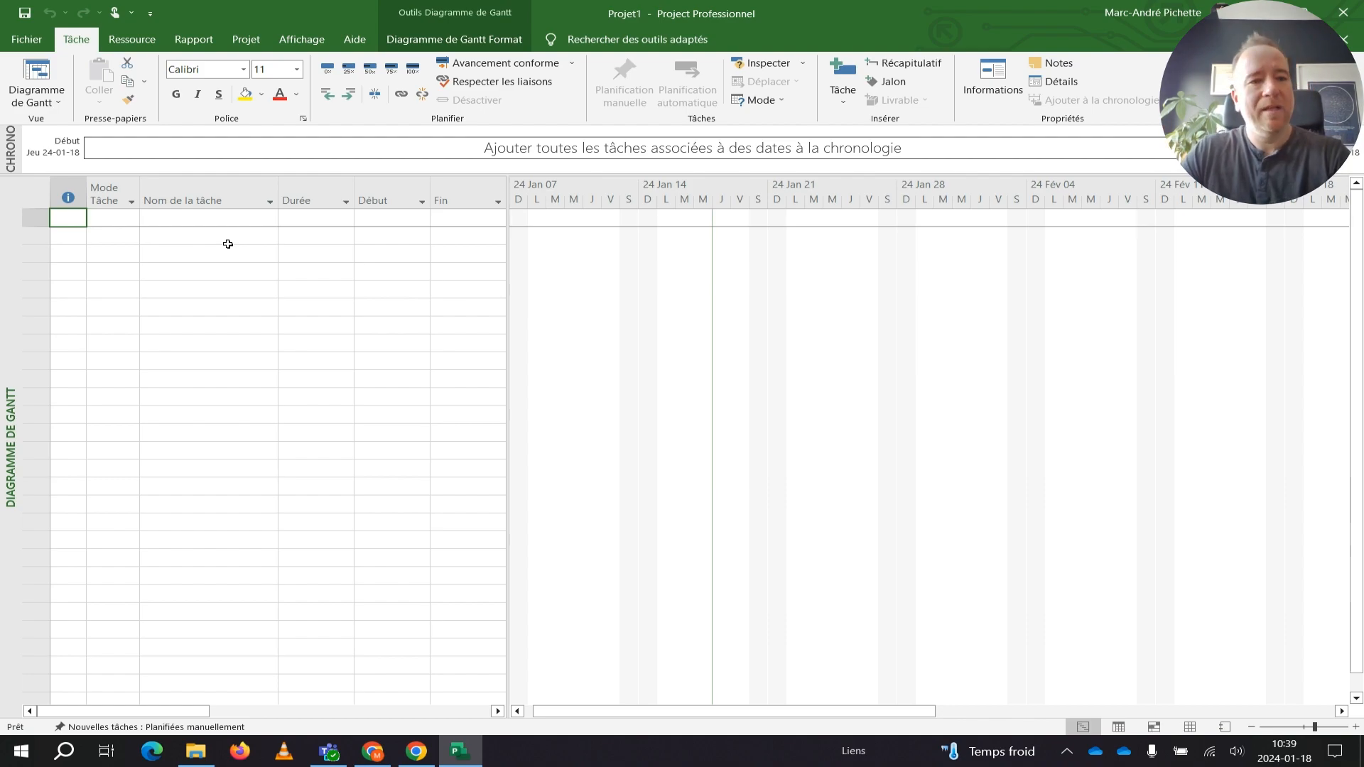
- Check the project information, keep Standard as the project calendar and accept the settings
click(250, 41)
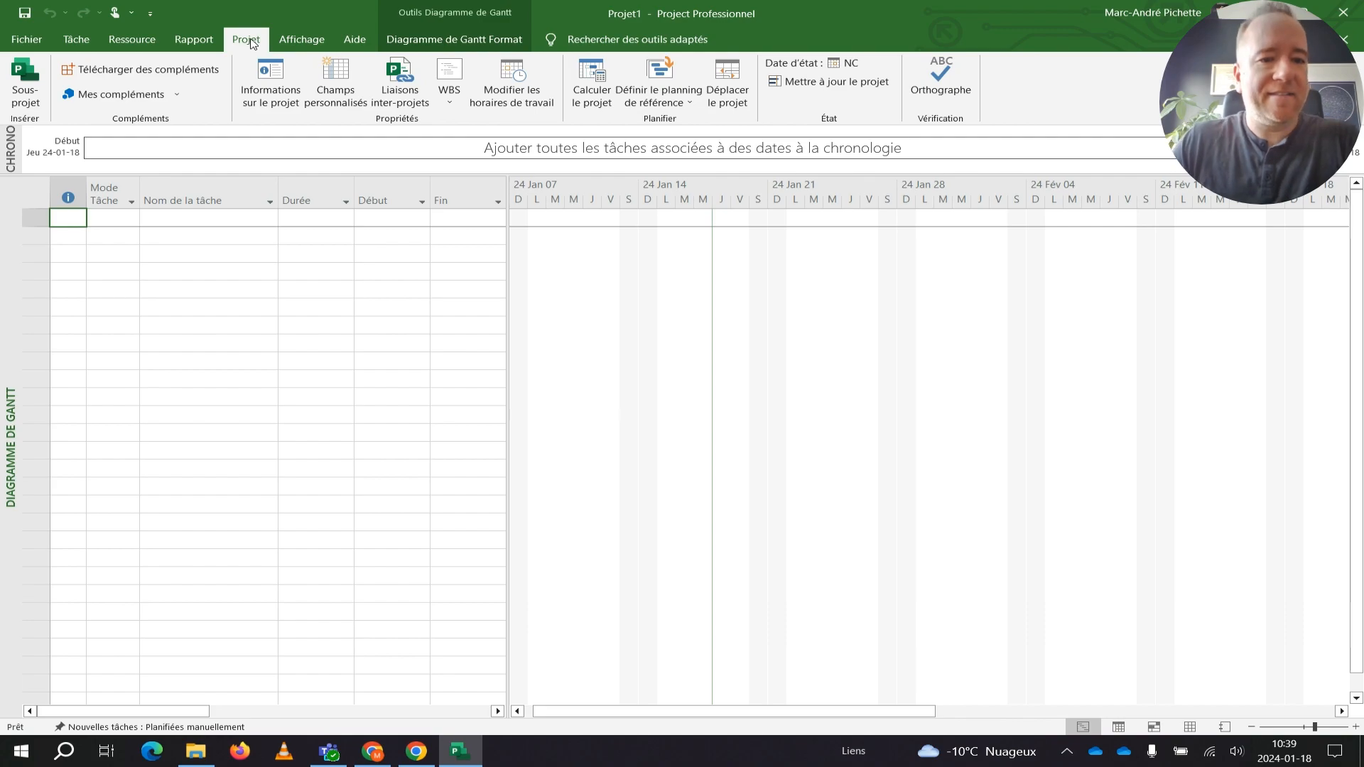
click(278, 76)
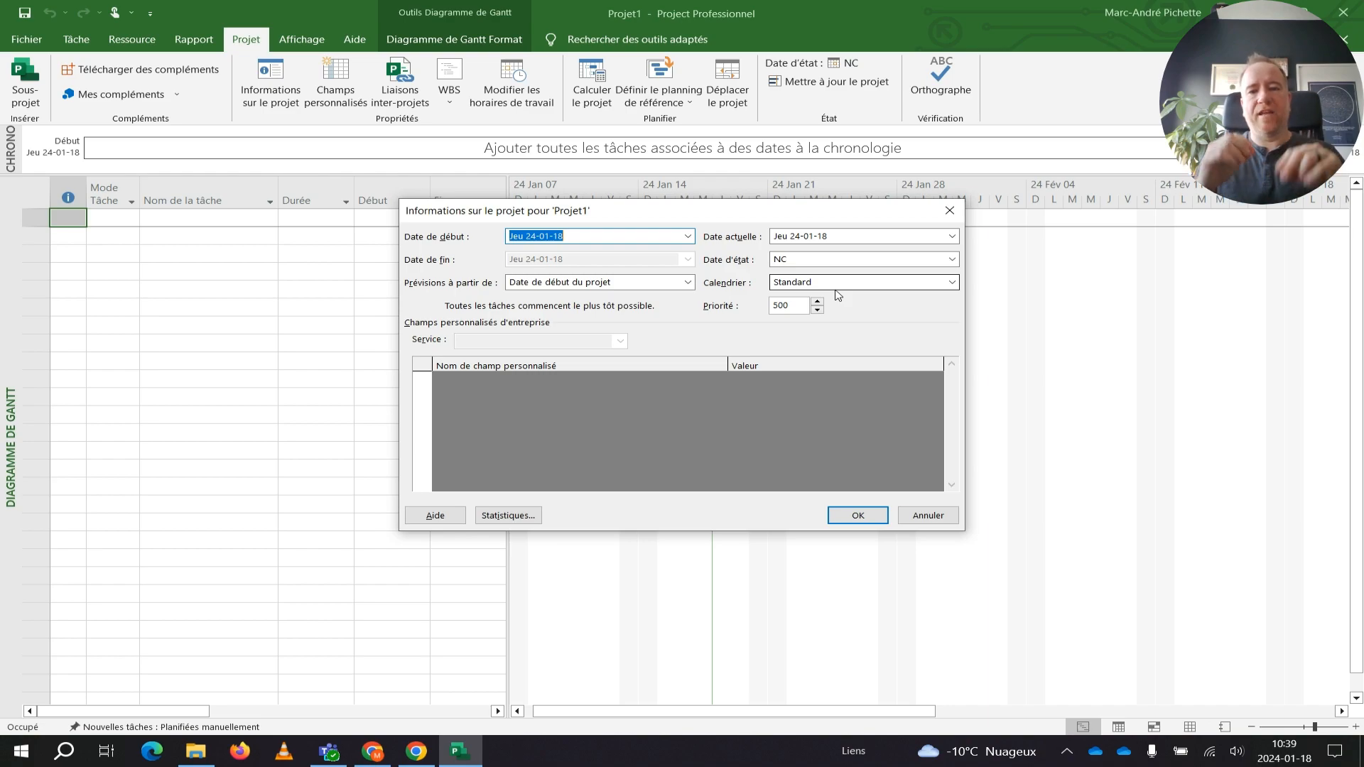
click(881, 287)
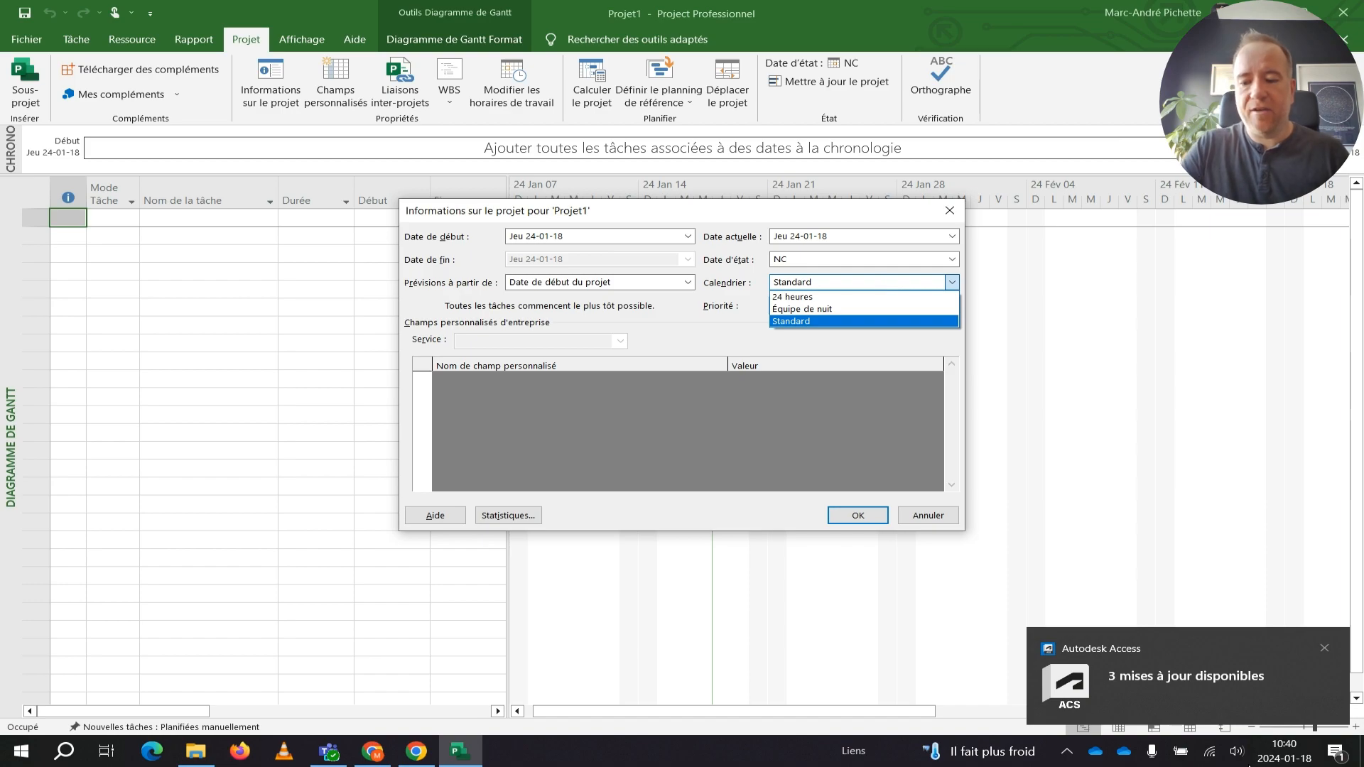
click(1324, 648)
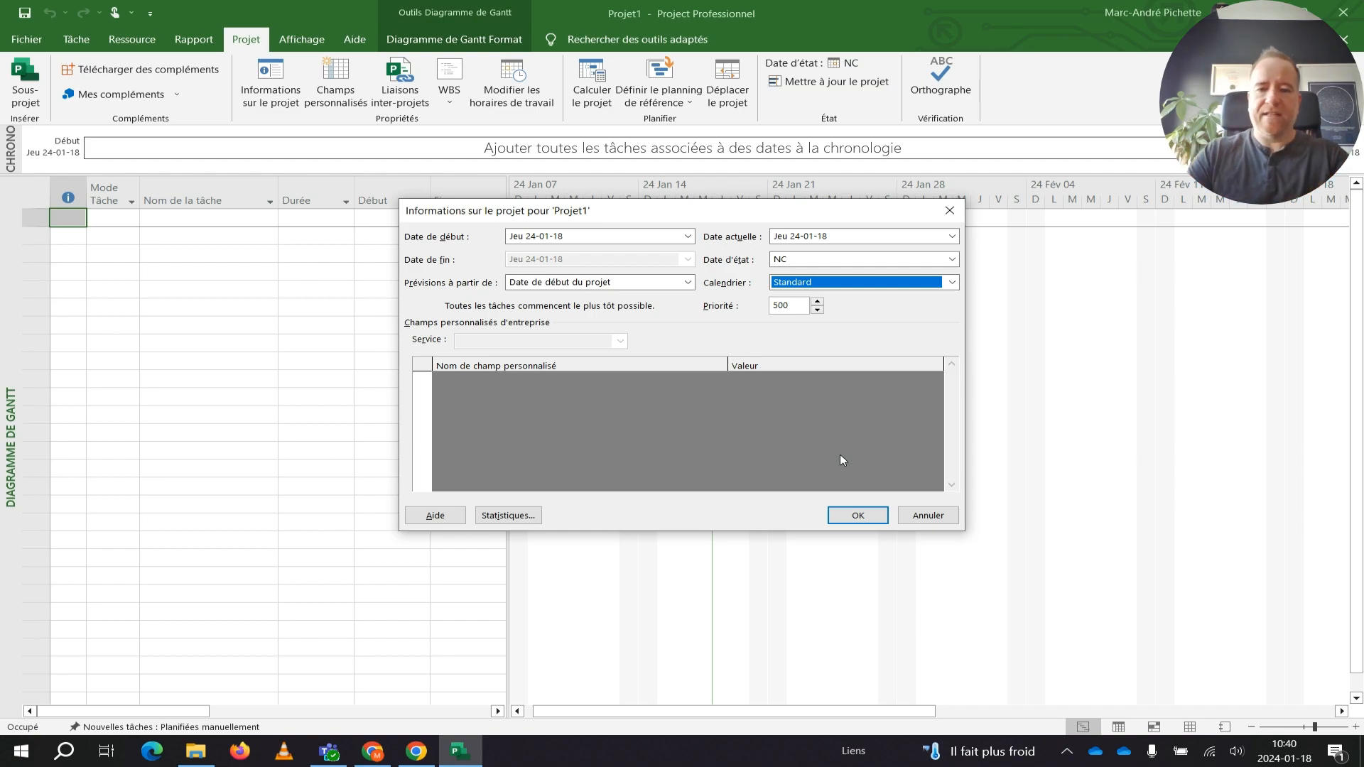
click(857, 515)
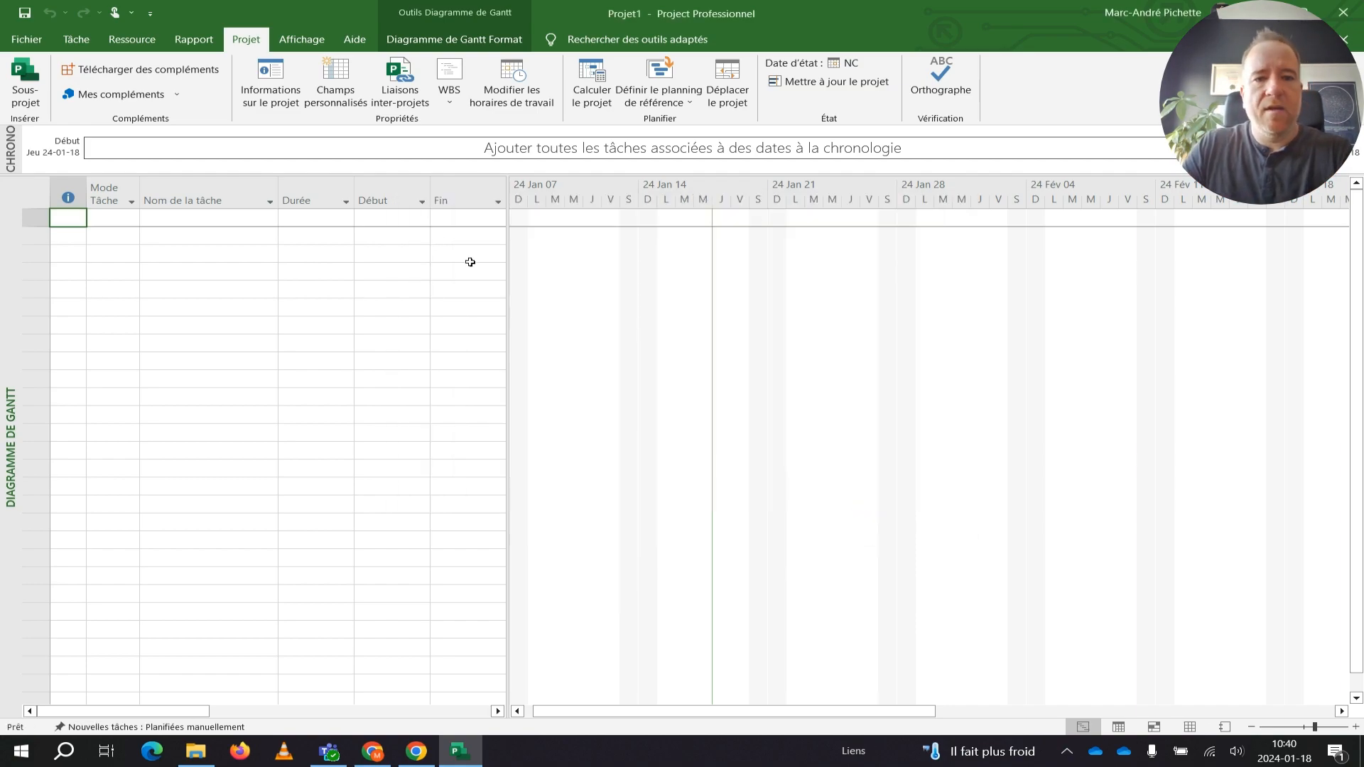
- Open the working-time settings of the Standard calendar and advance its month display to March 2024
click(522, 79)
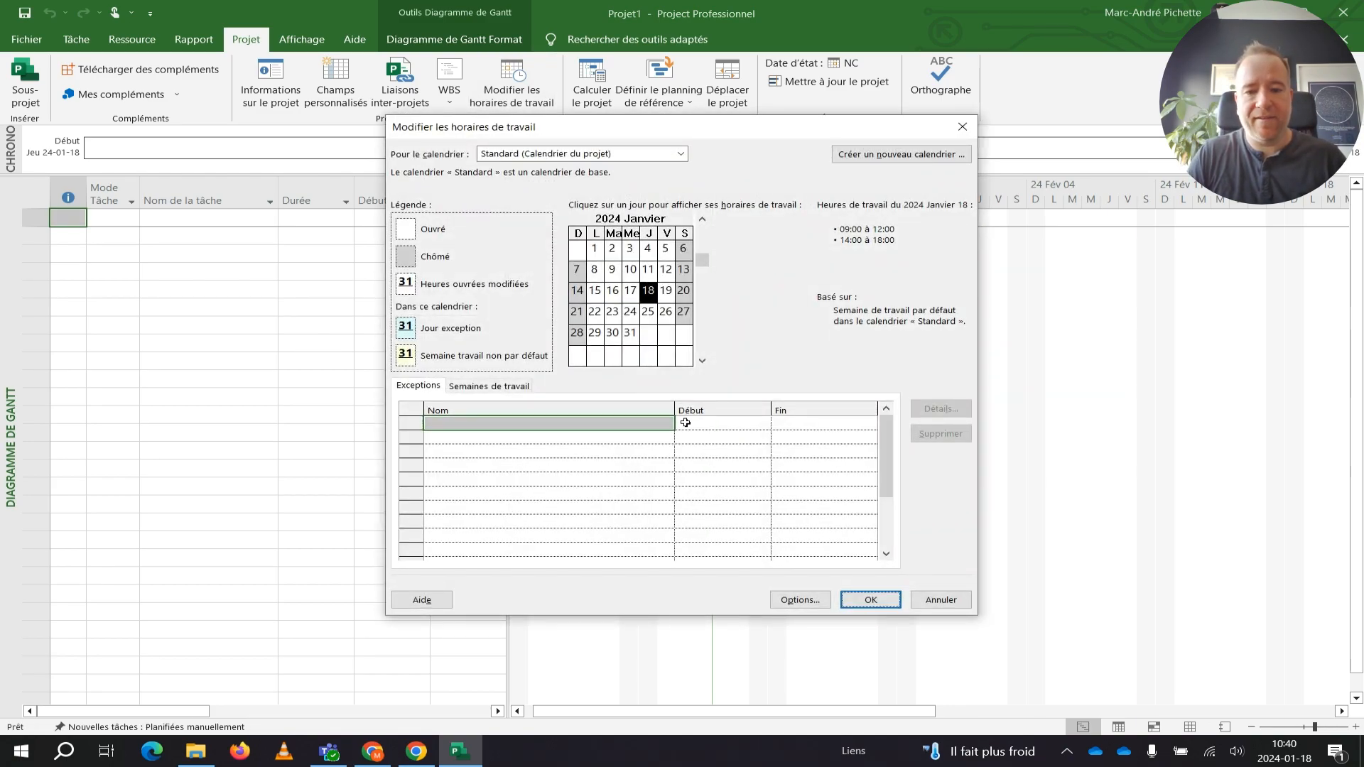
click(501, 386)
click(441, 390)
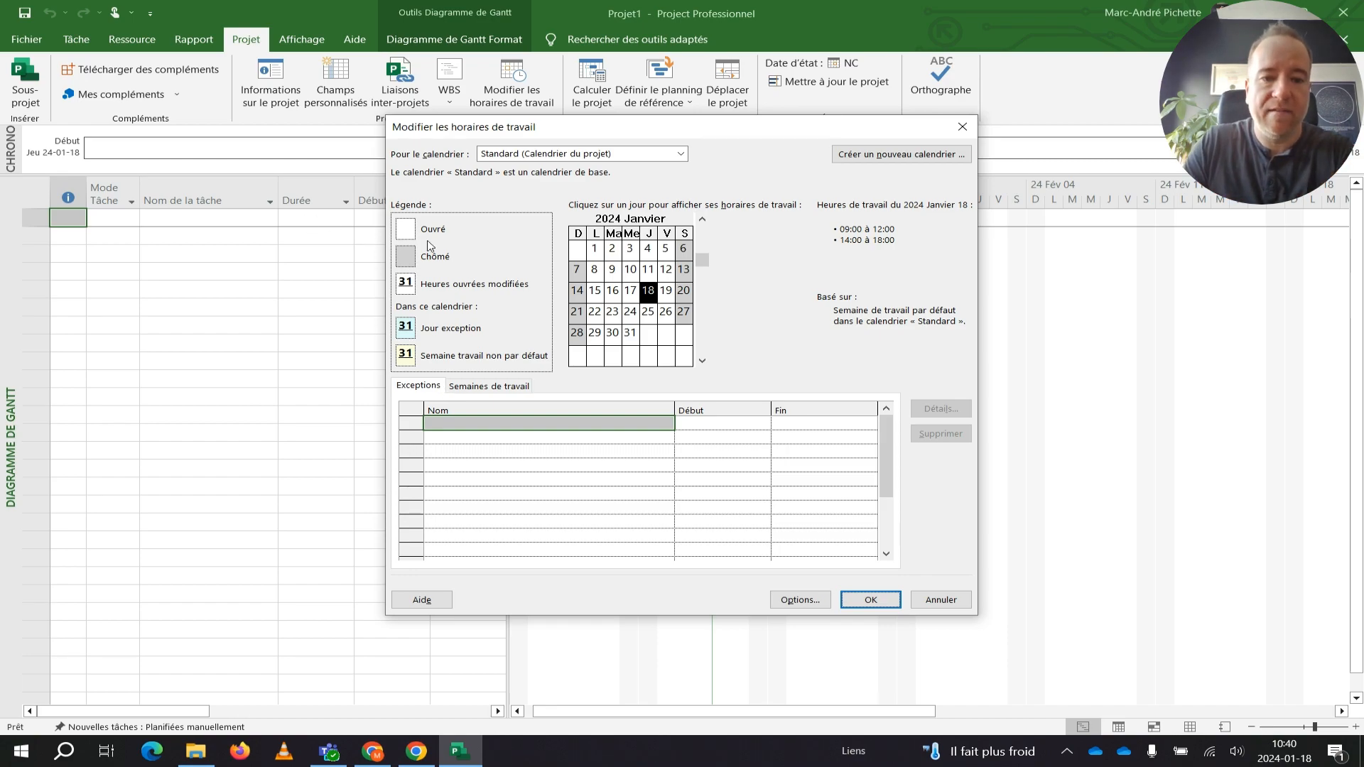
click(671, 318)
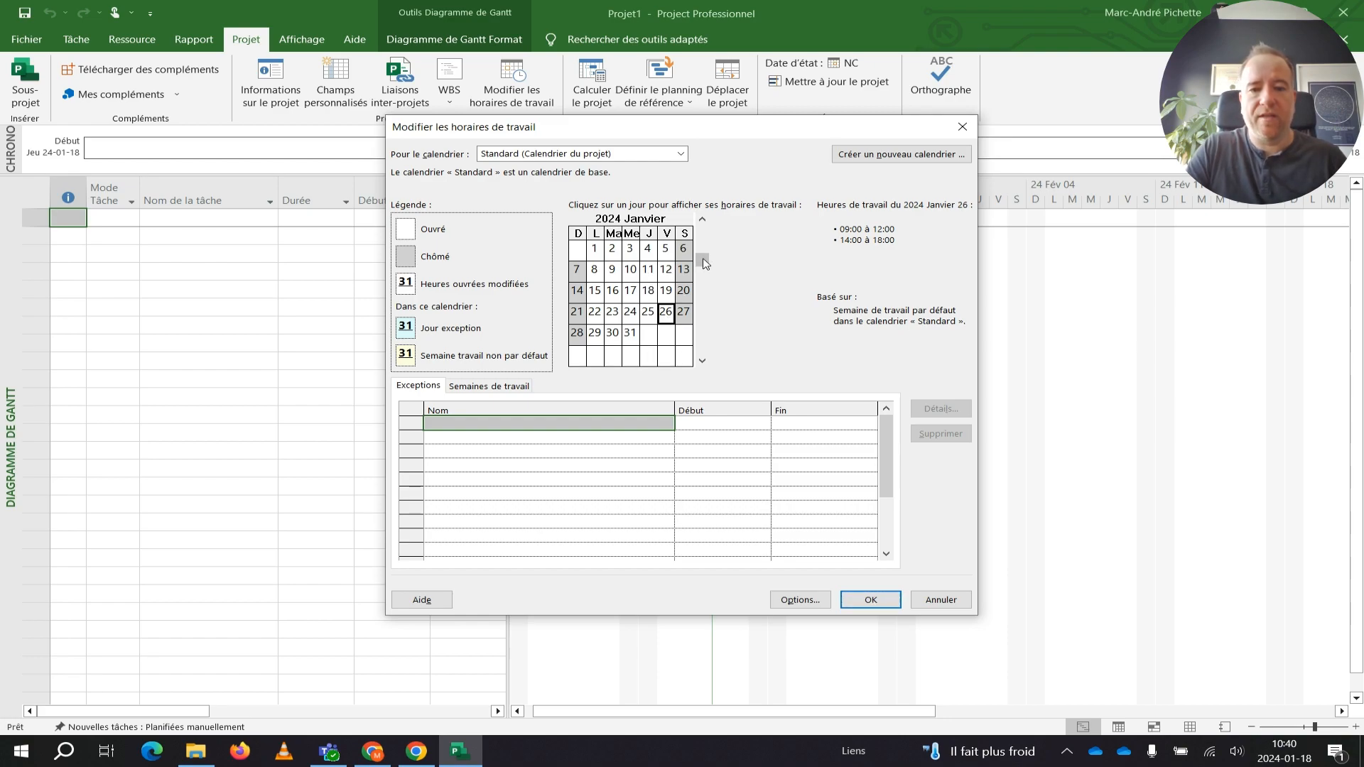
click(702, 361)
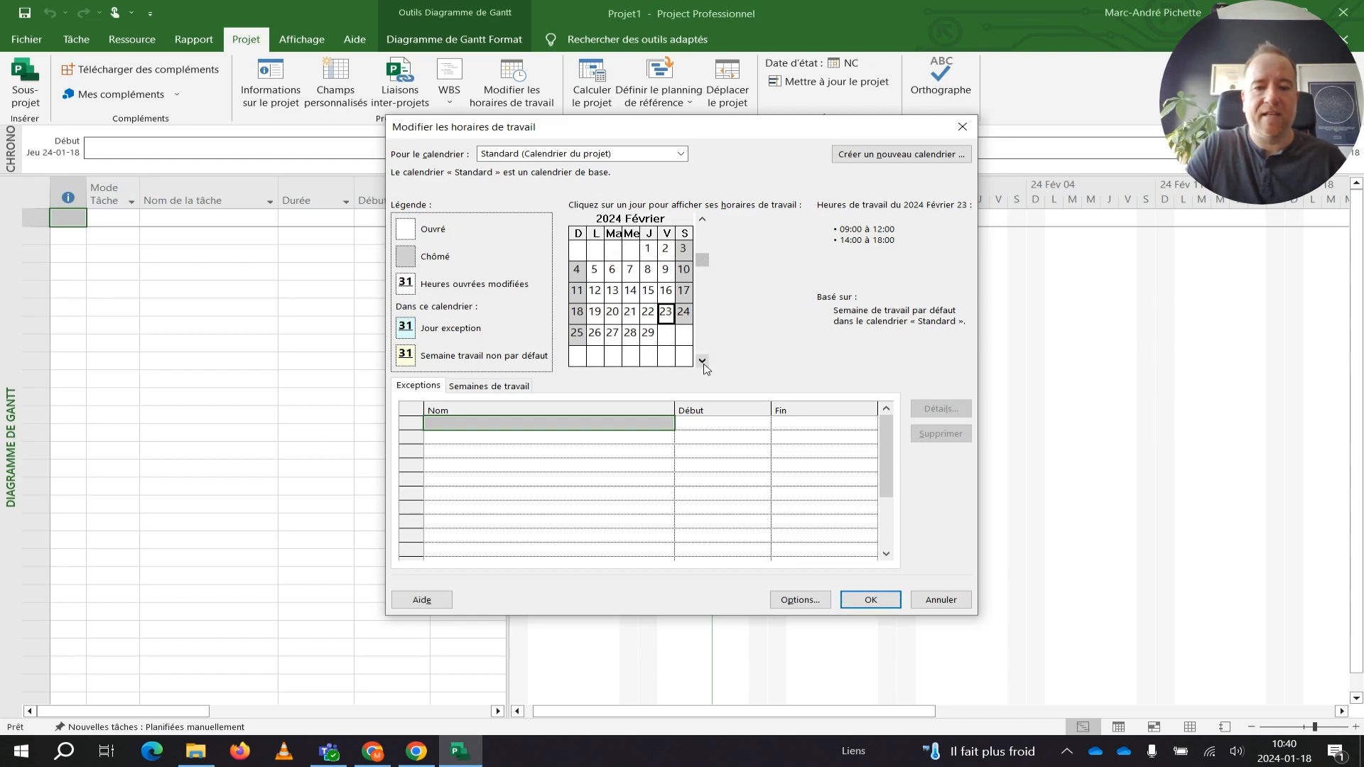
click(702, 361)
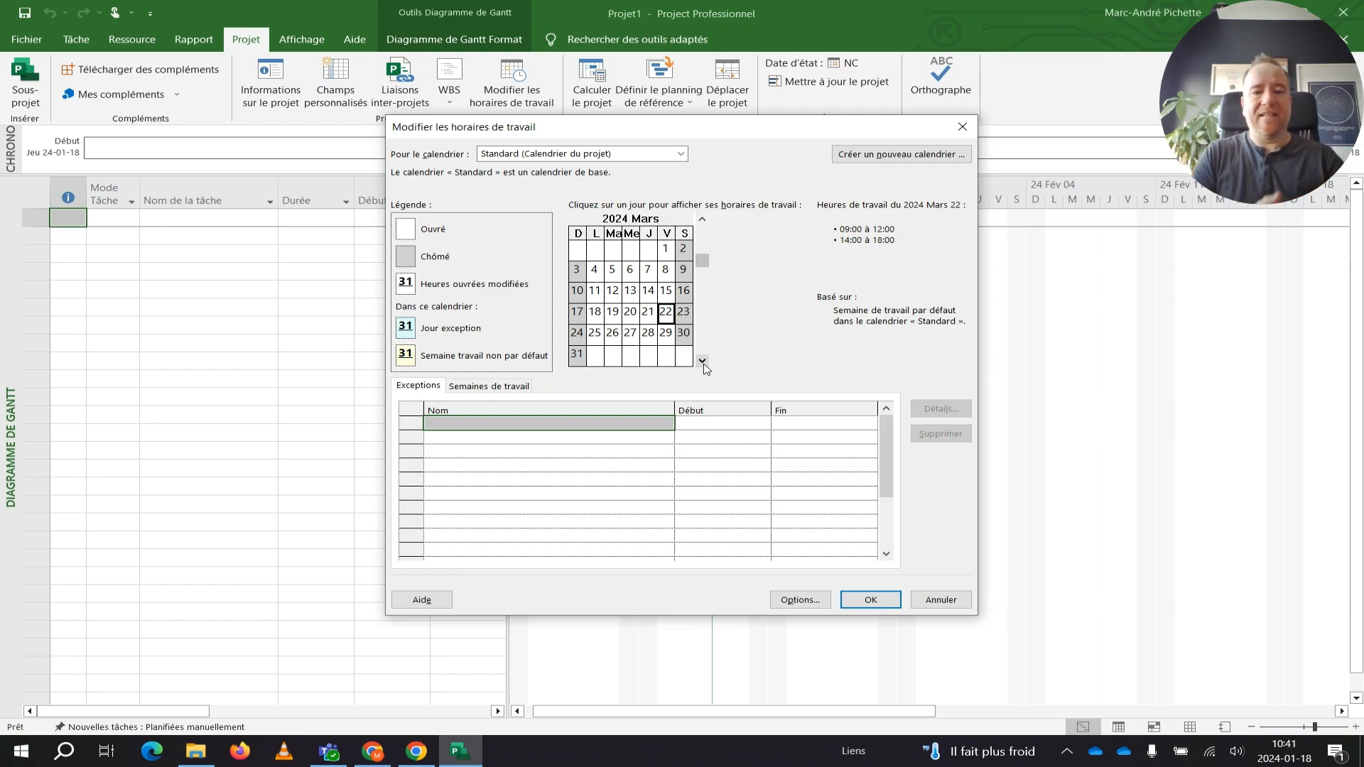
- Add a non-working exception named Pâques to the Standard calendar, starting on 2024-04-05
click(599, 427)
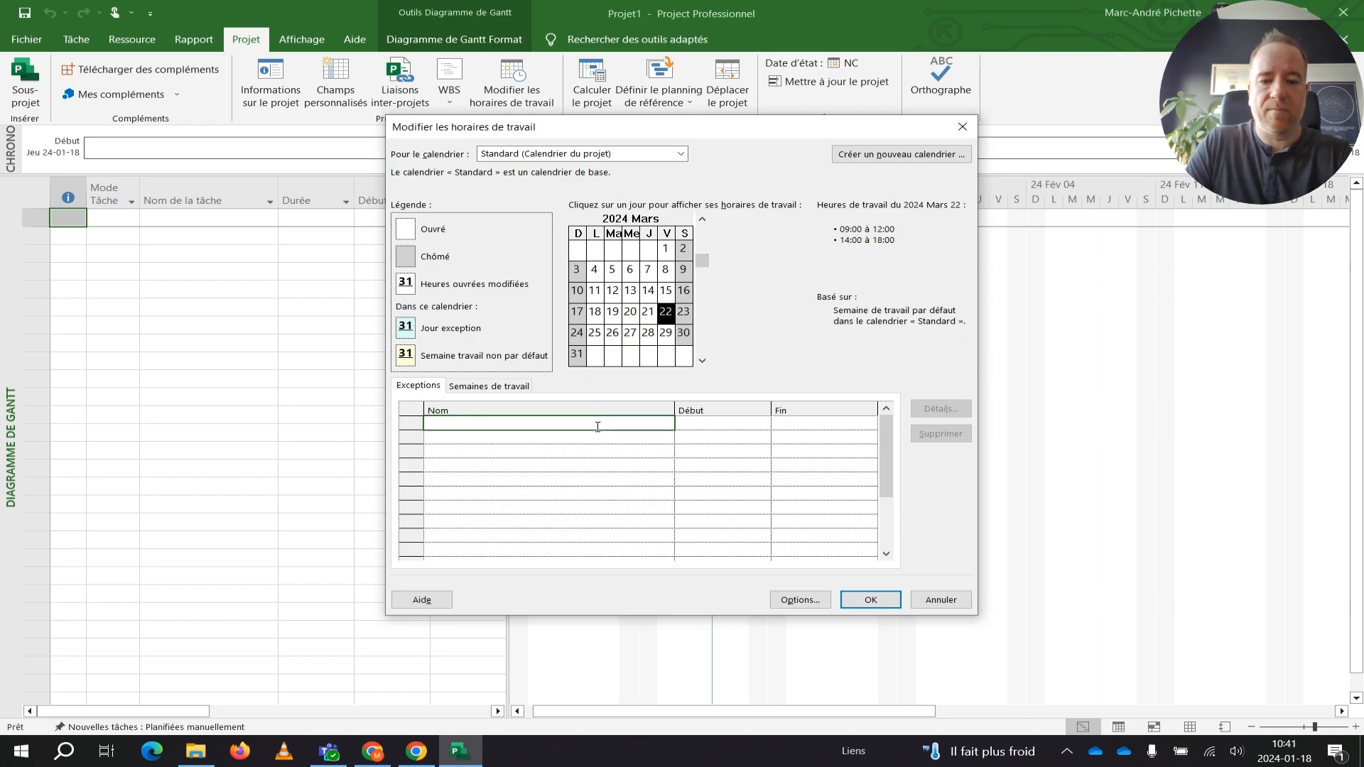
text(Paques)
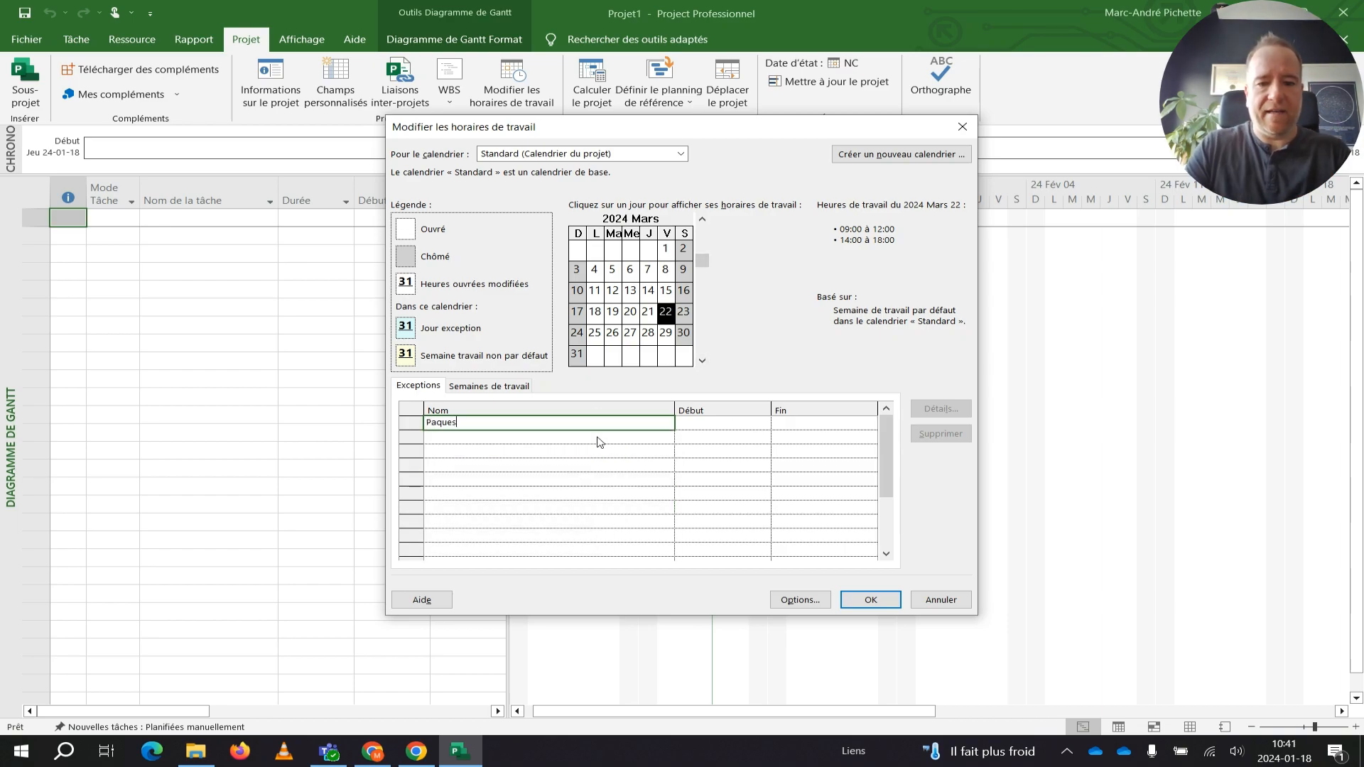
click(715, 424)
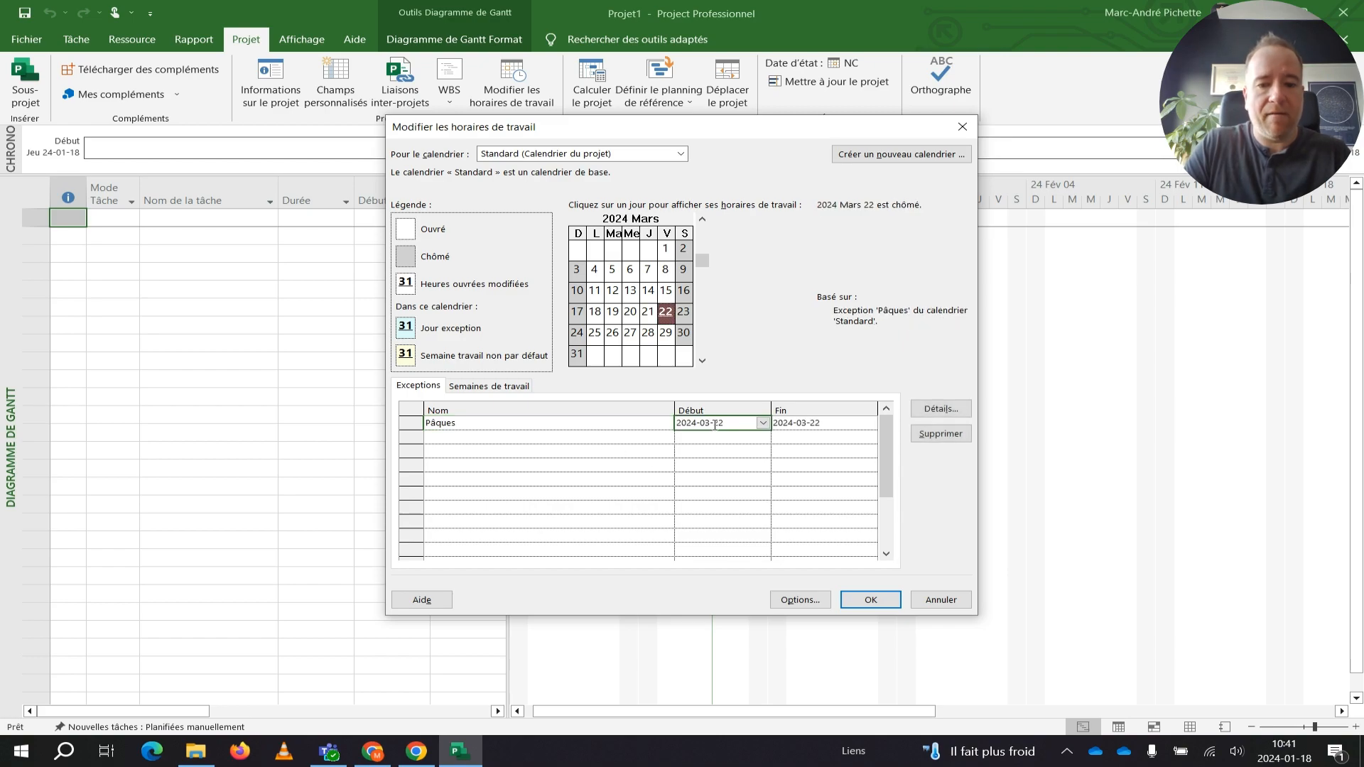
click(762, 422)
click(759, 441)
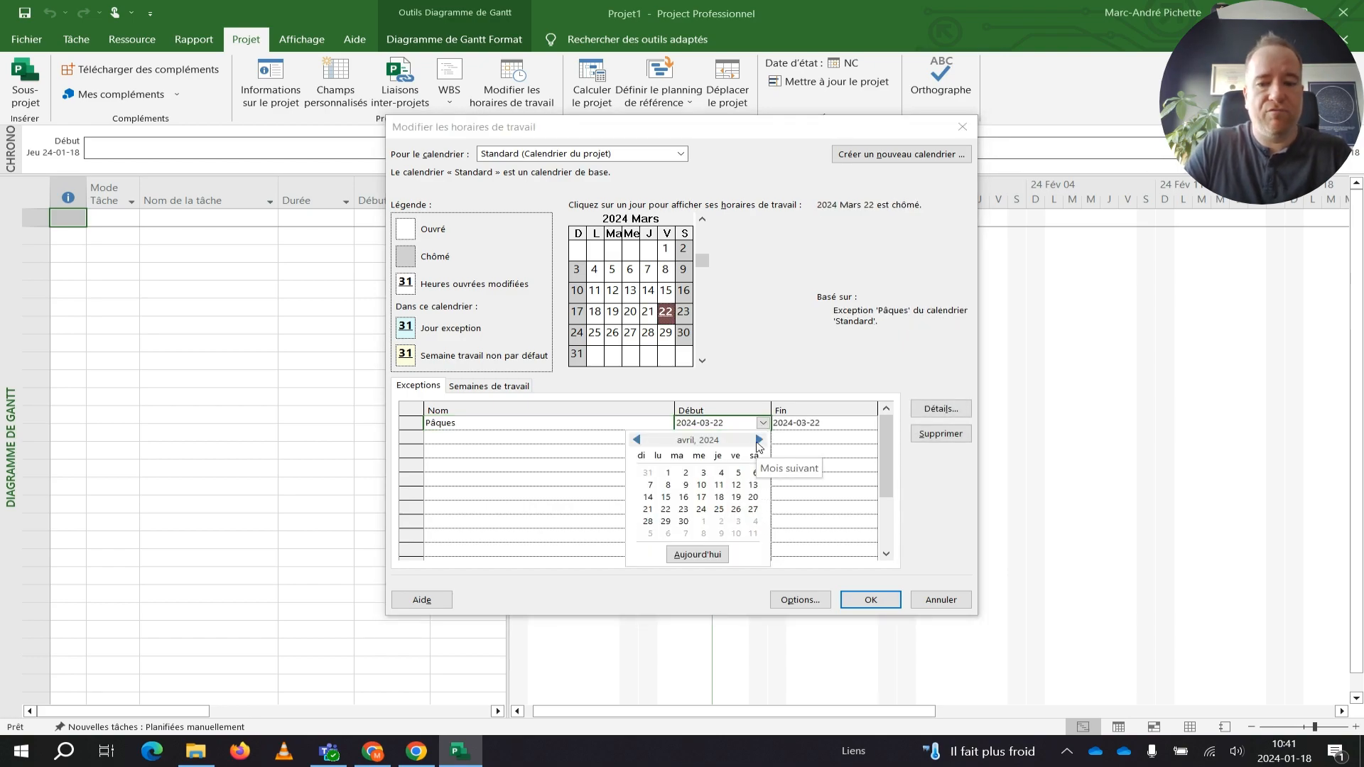
click(737, 474)
- Set the Pâques exception's finish date to 2024-04-08, check the calendar days and save the working-time changes
click(810, 423)
click(869, 424)
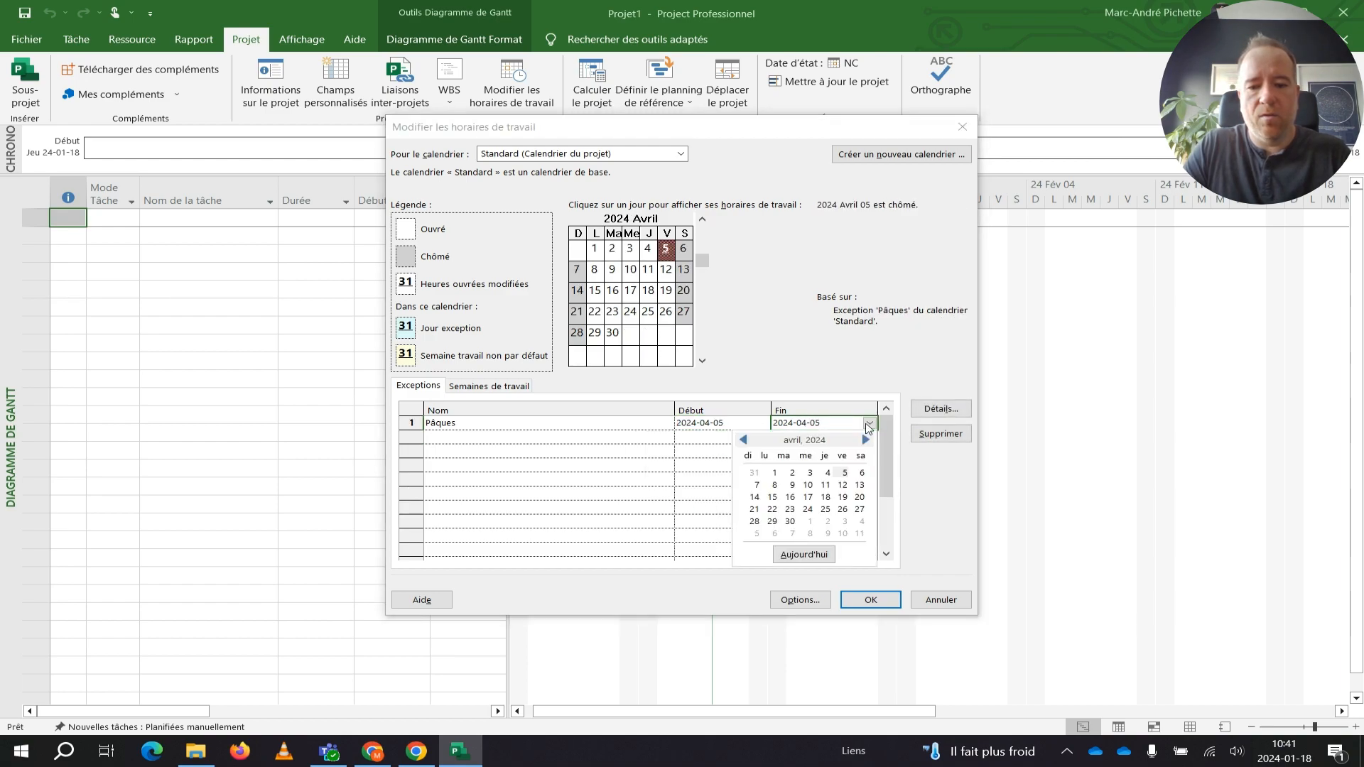
click(773, 485)
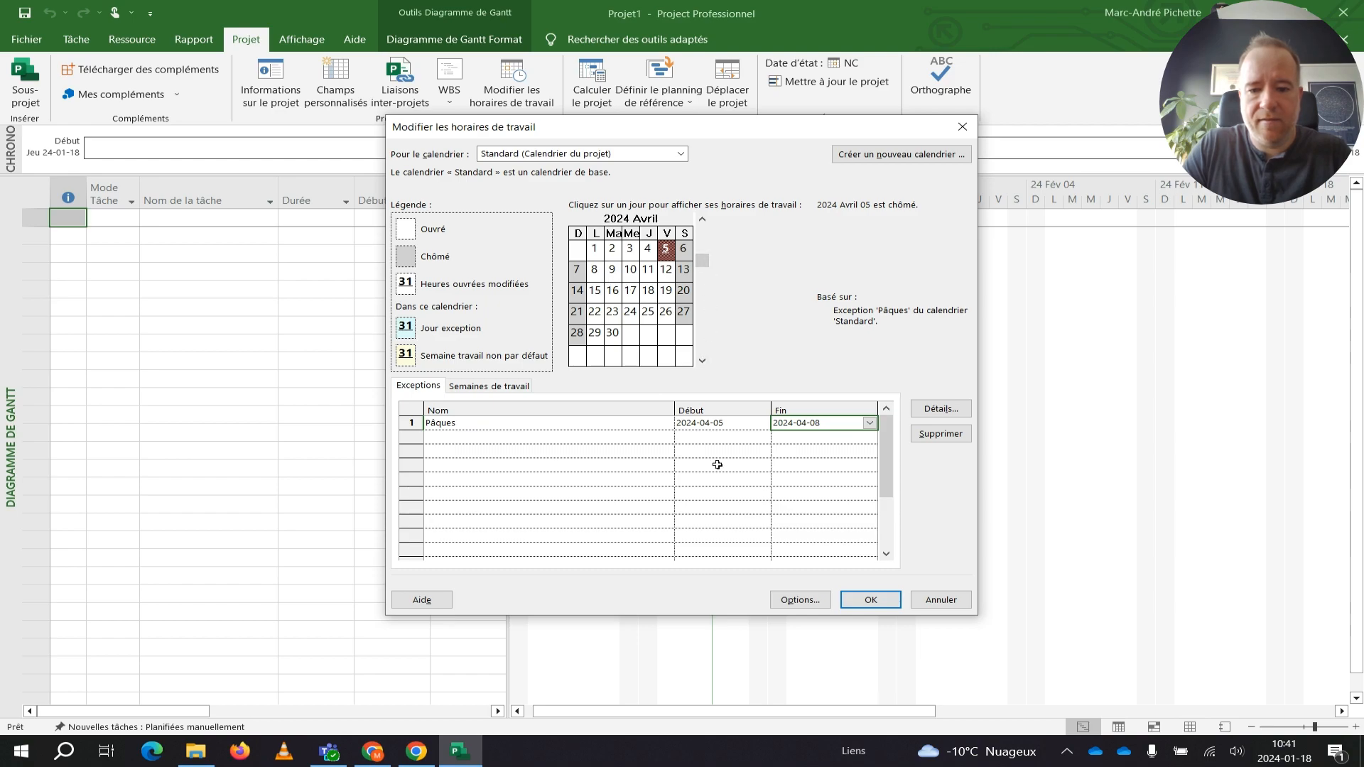
click(524, 456)
click(668, 270)
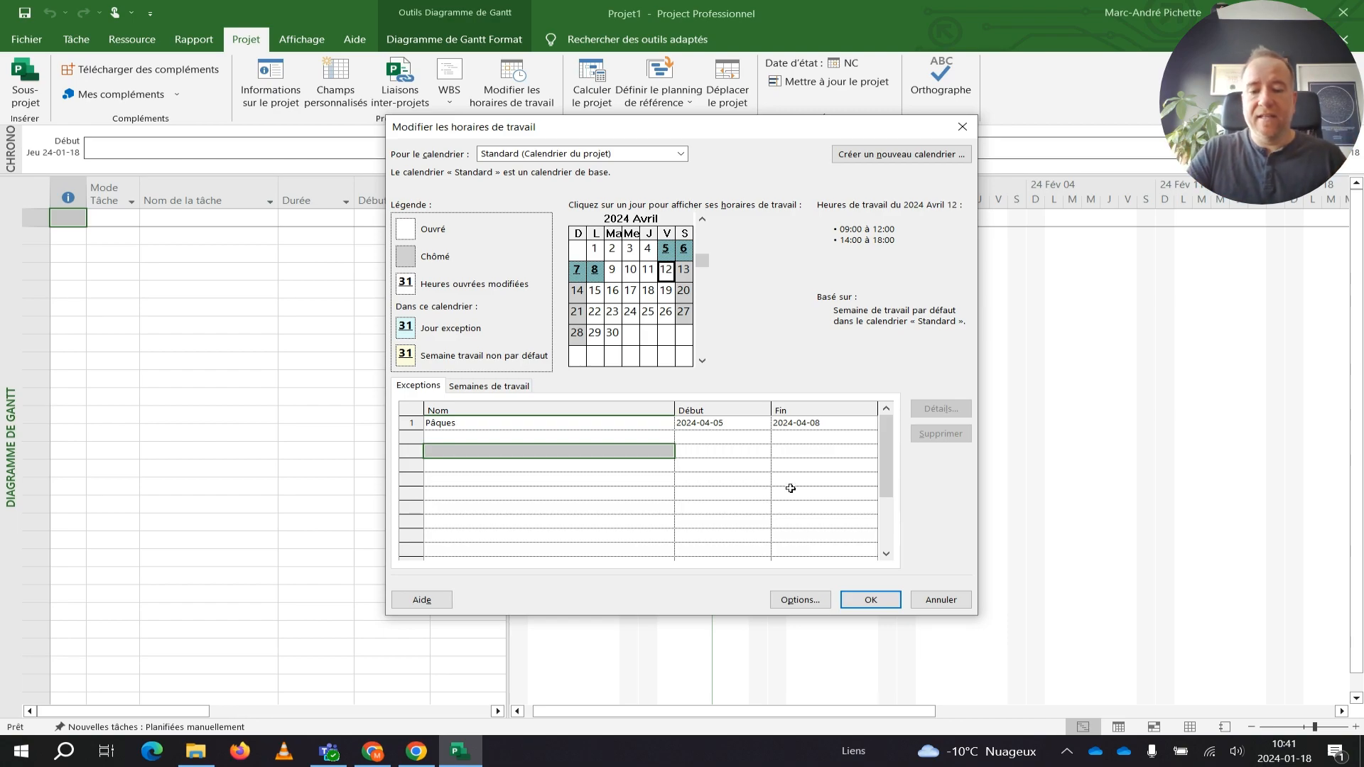
click(867, 600)
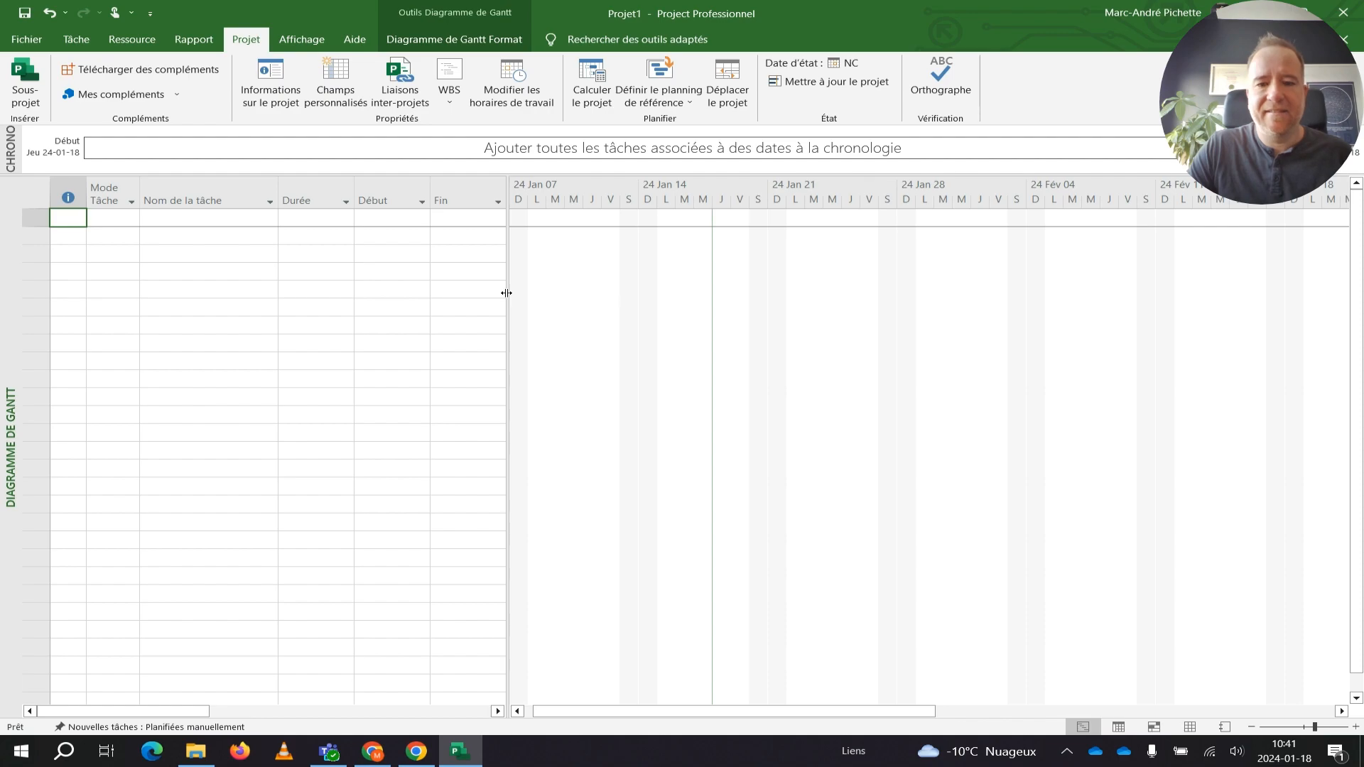
- Enter three tasks named 1, 2 and 3 in the first three rows of the Gantt table
drag(507, 293, 511, 293)
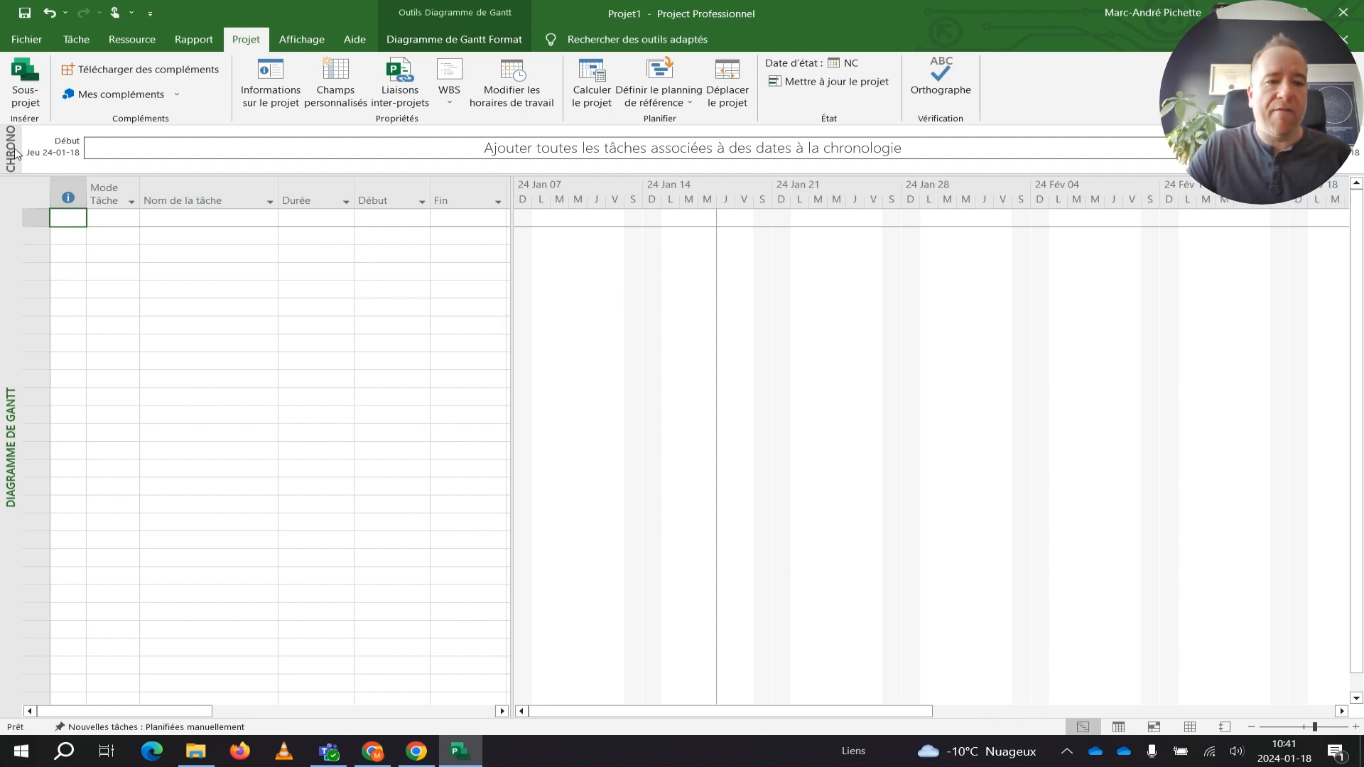
click(190, 221)
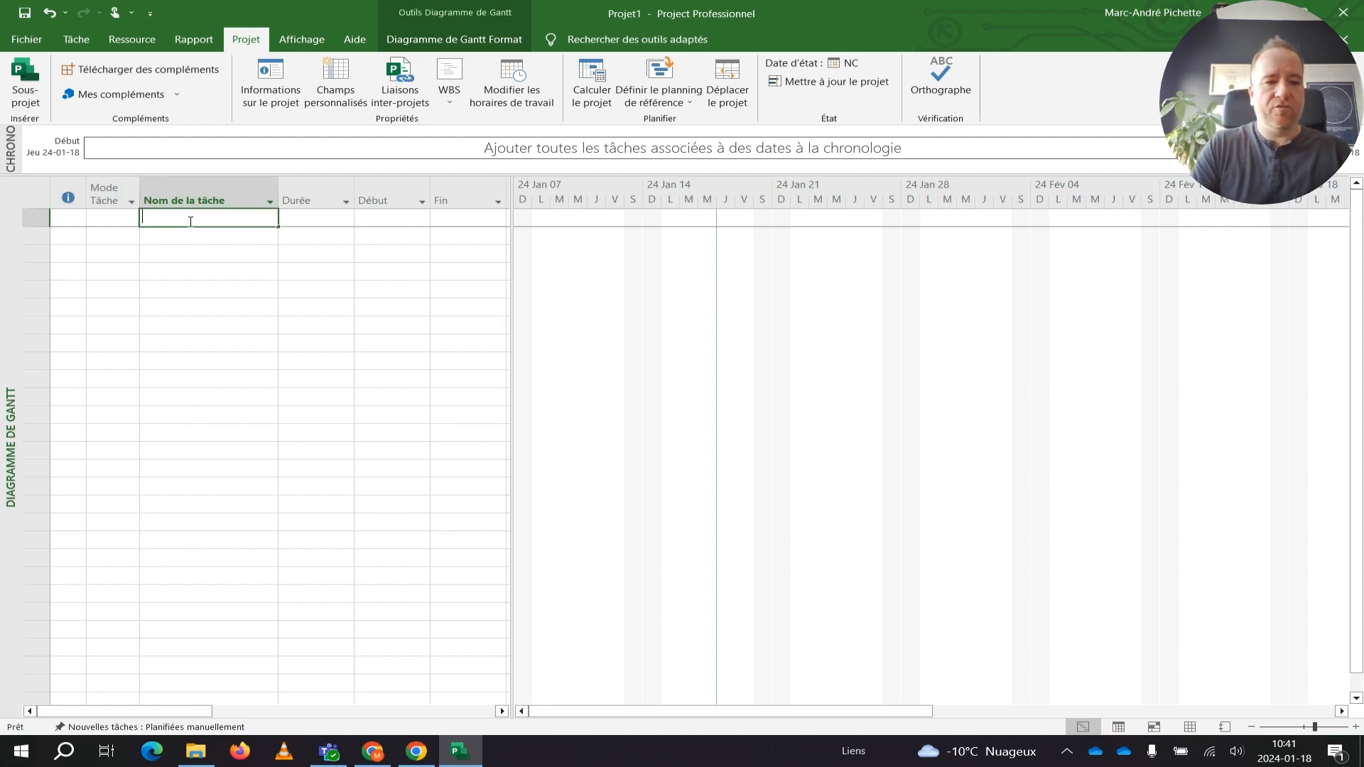
text(1)
key(Return)
text(2)
key(Return)
key(Return)
text(3)
key(Escape)
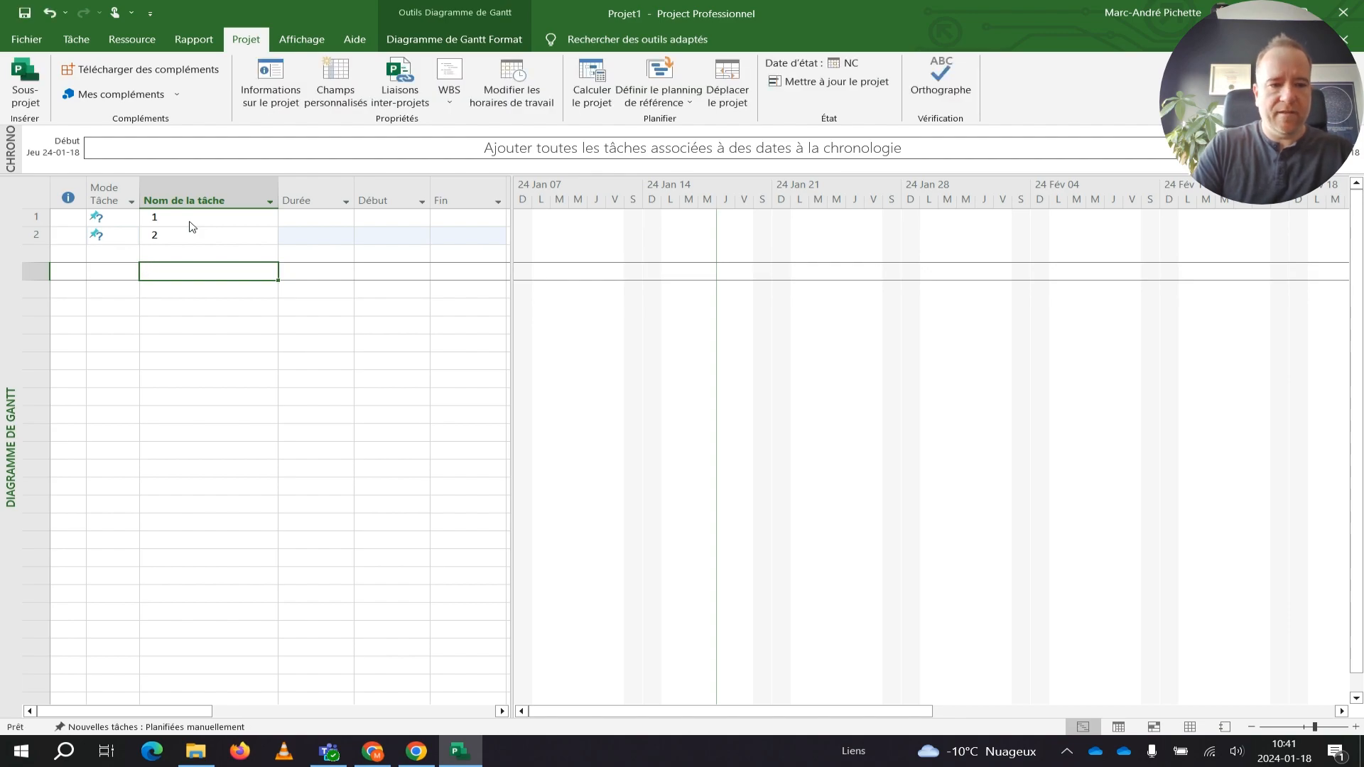
key(Up)
text(3)
key(Return)
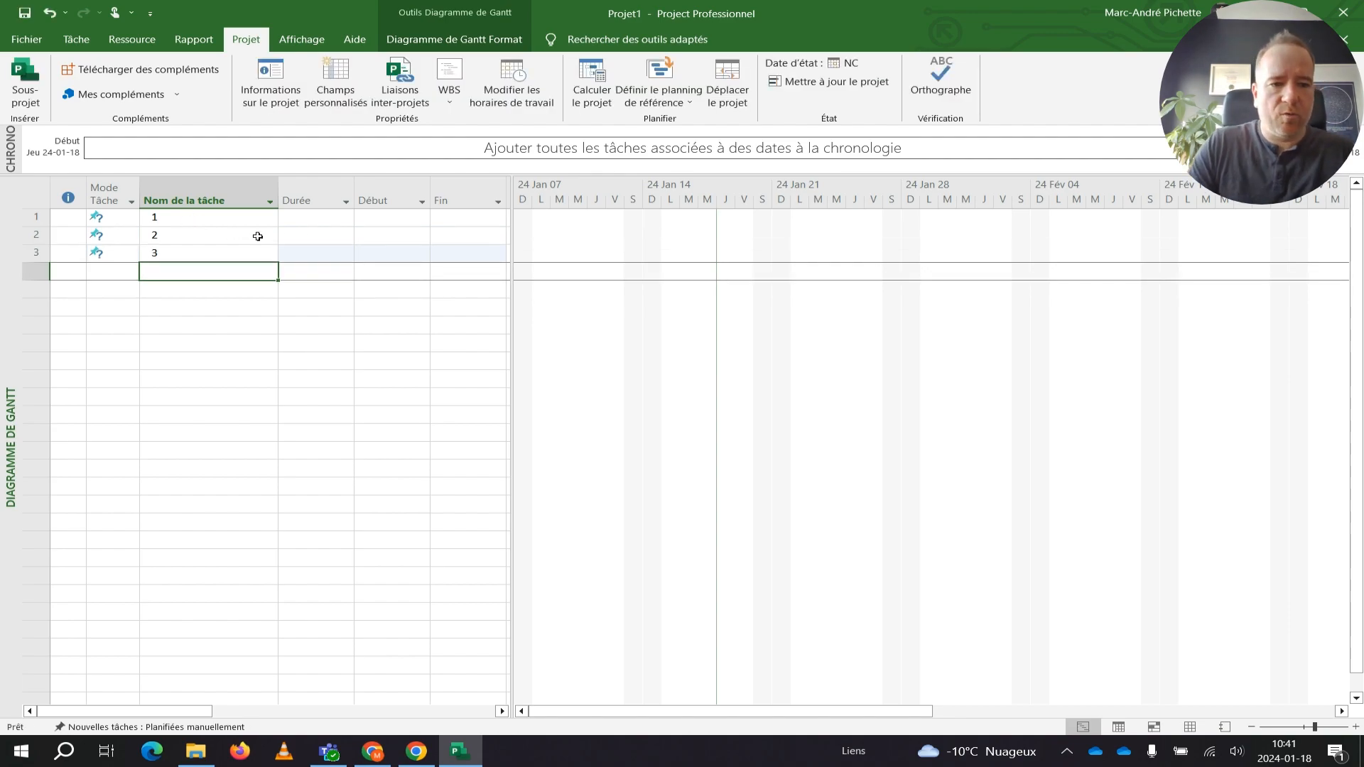
- Set the durations of tasks 1, 2 and 3 to 1, 2 and 3 days respectively
click(314, 218)
text(1)
key(Return)
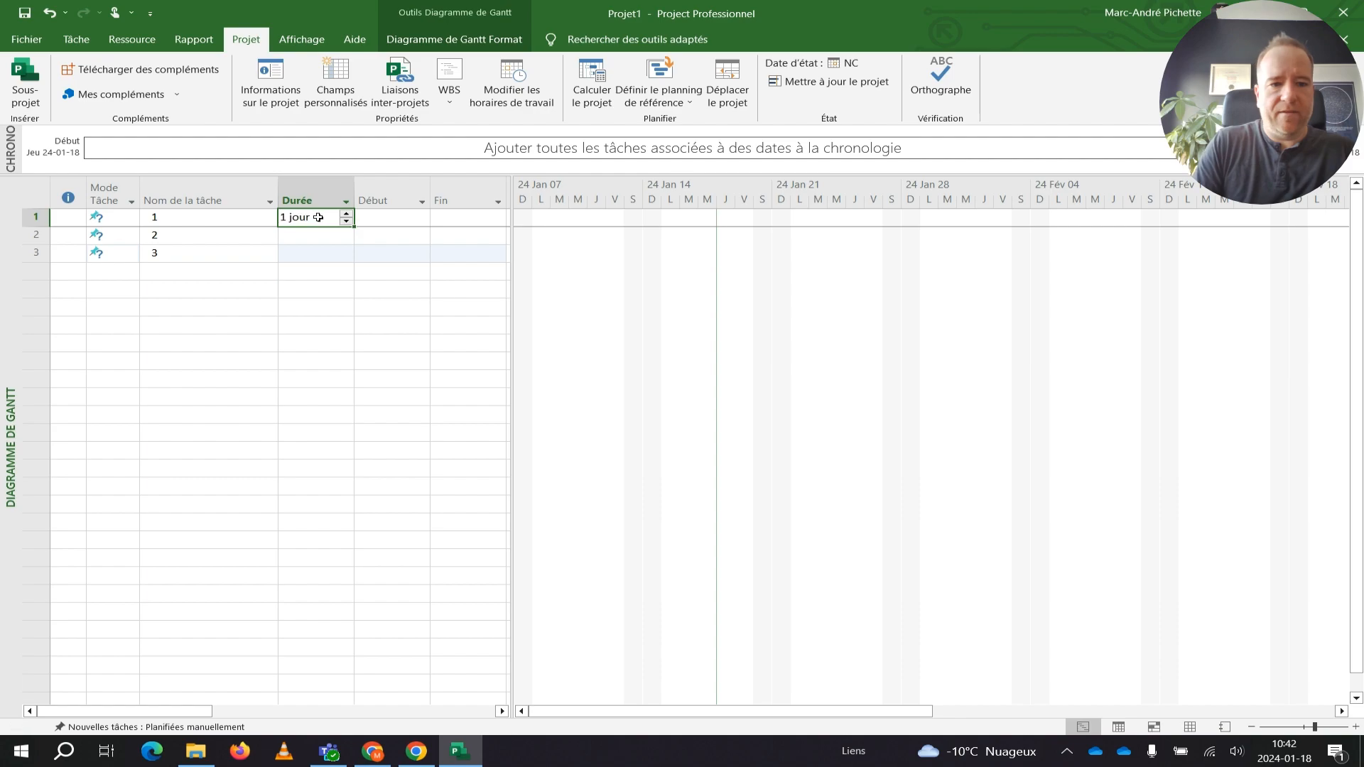
text(2)
key(Return)
text(3)
key(Return)
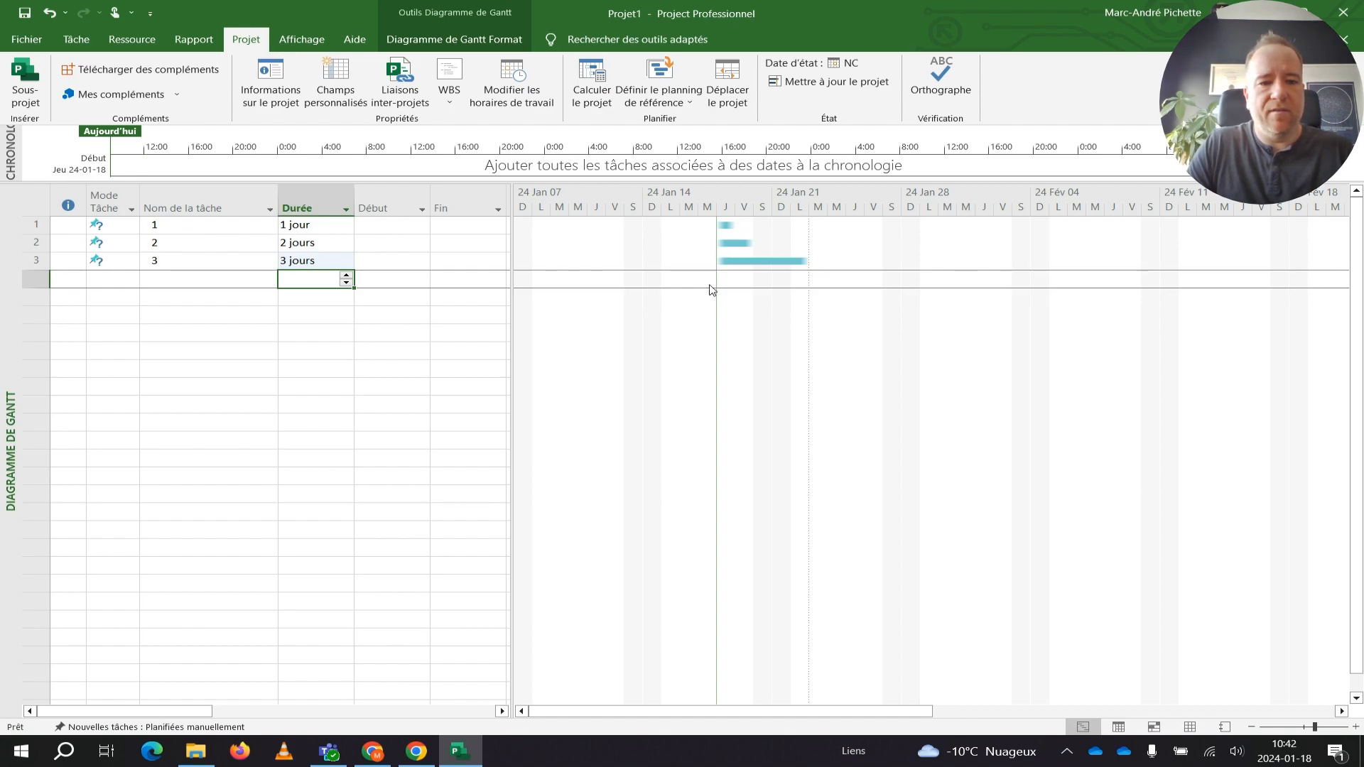
- Widen the task table to include the Prédécesseurs column and switch tasks 1, 2 and 3 to automatic scheduling
drag(512, 274, 605, 274)
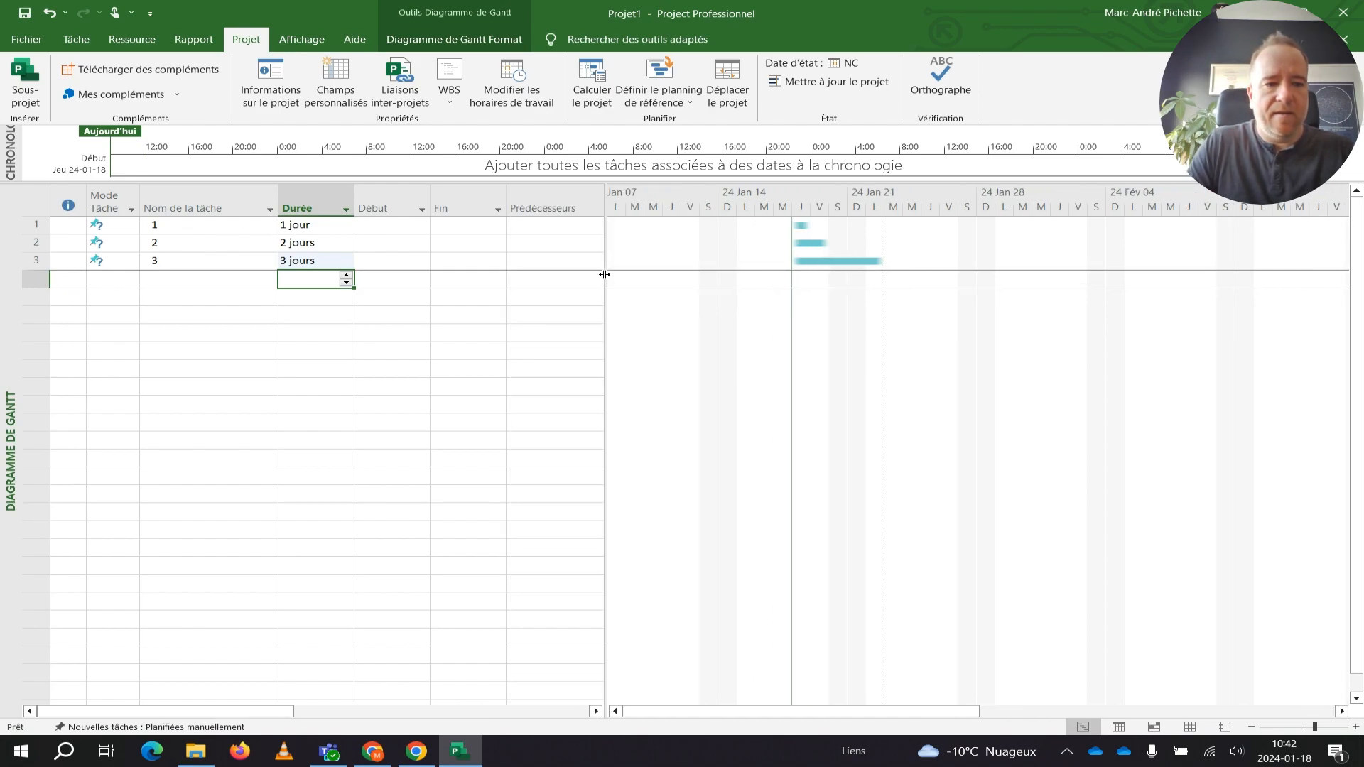
click(140, 225)
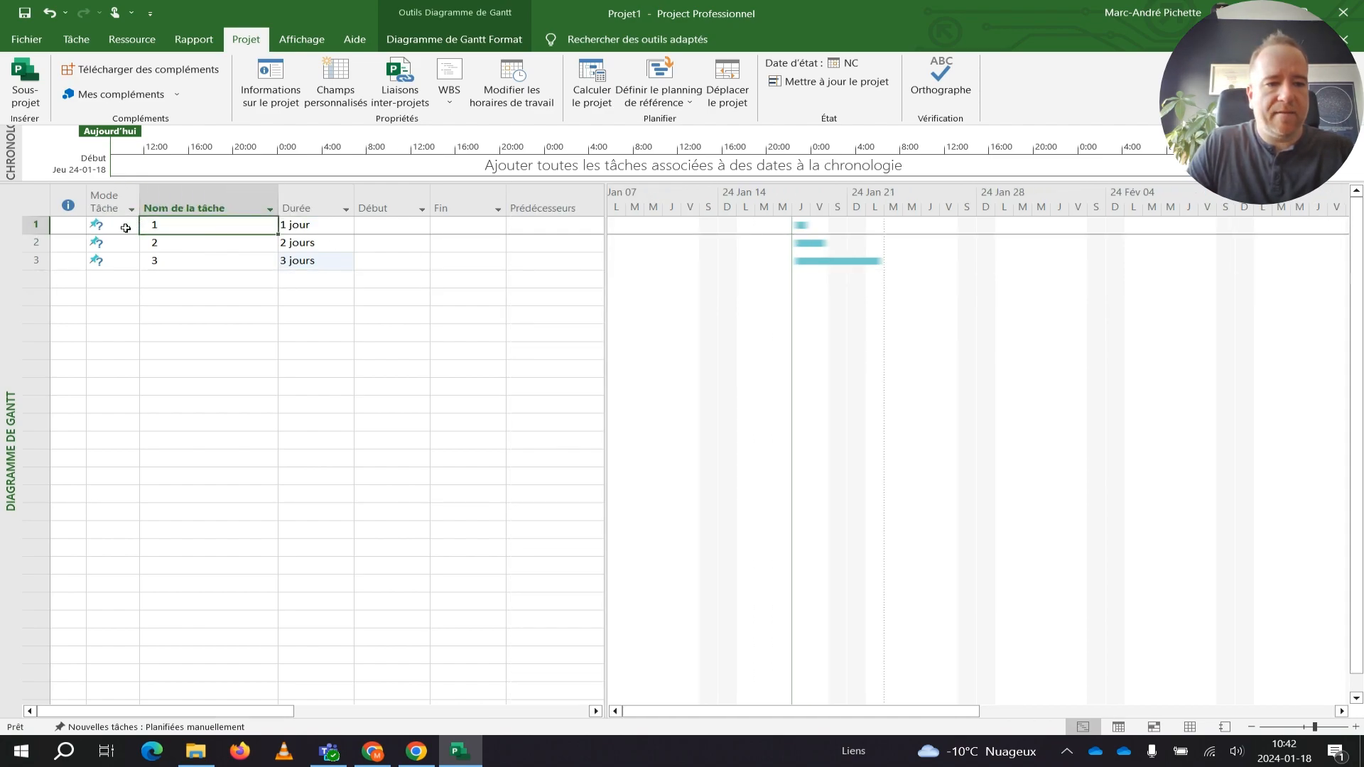
click(132, 225)
click(134, 253)
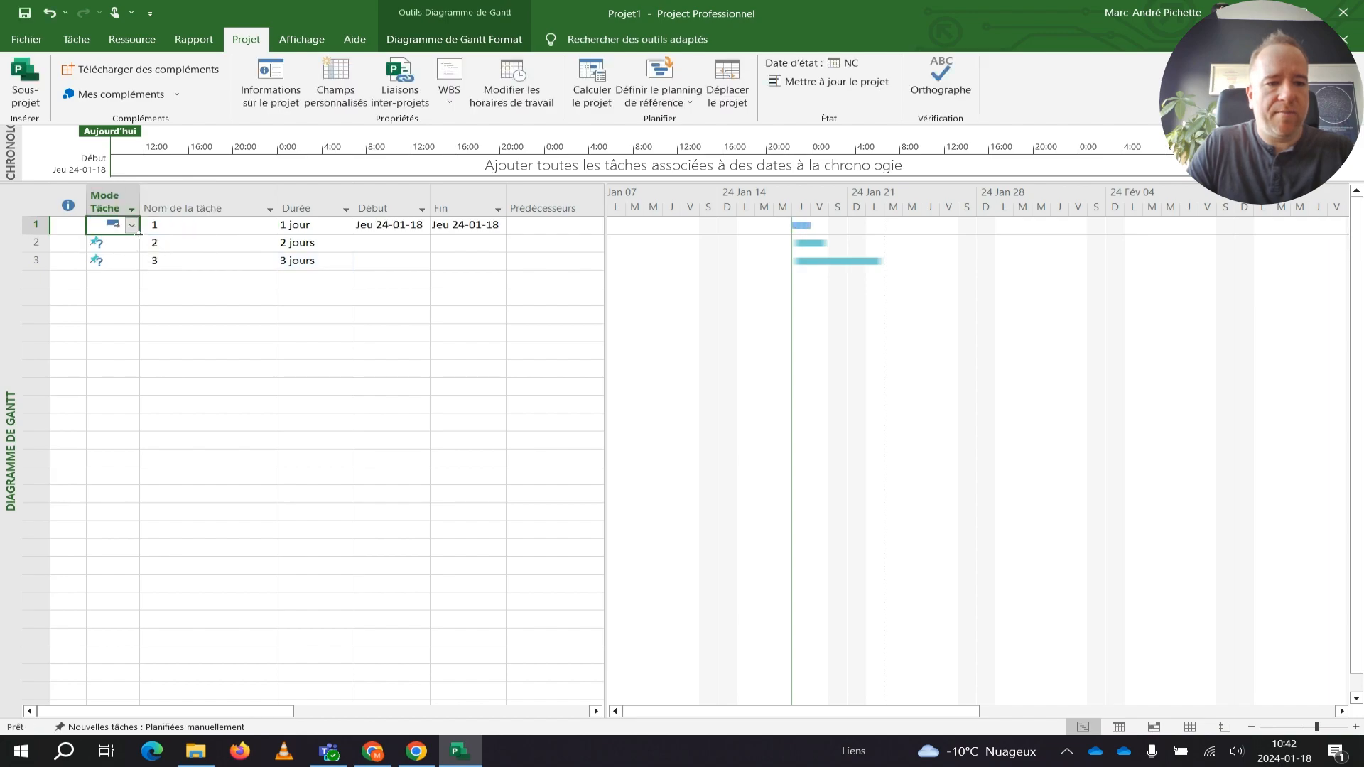
drag(139, 234, 143, 265)
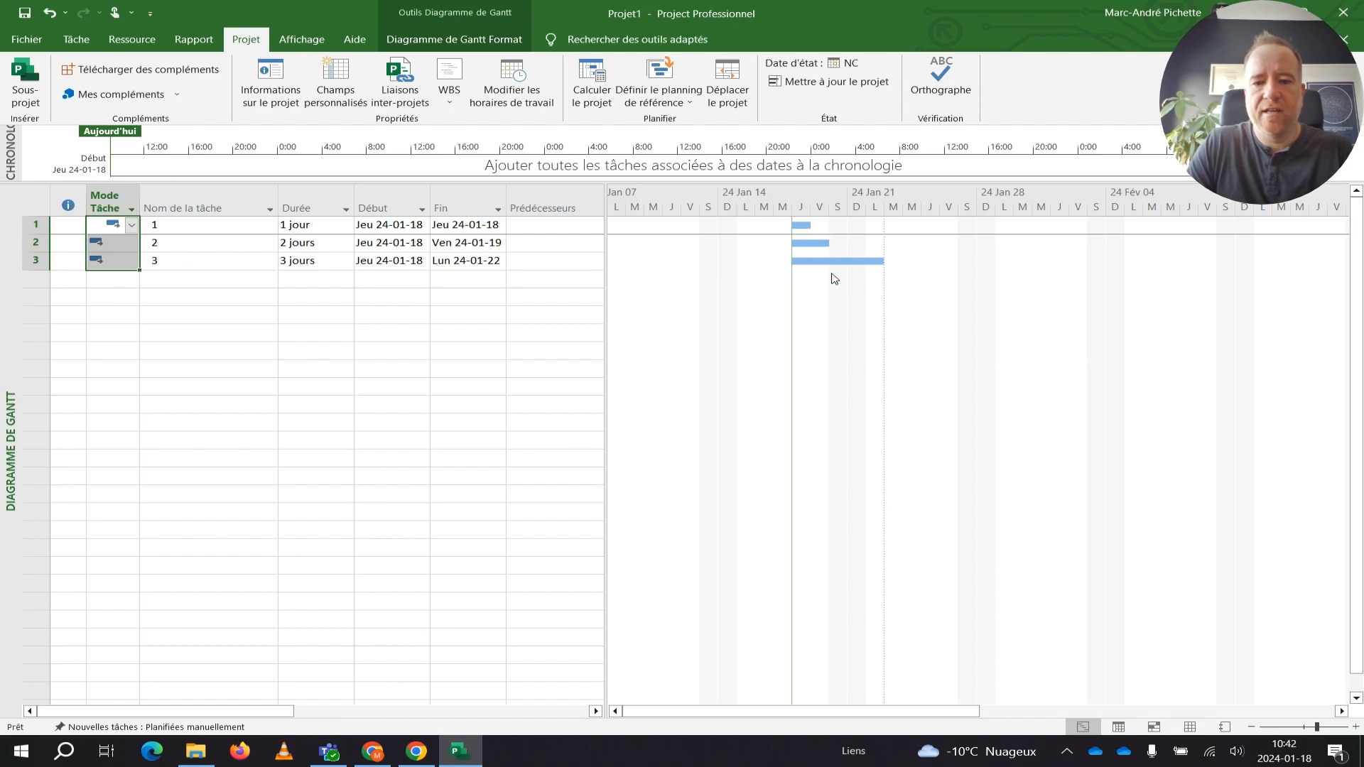
- Link the tasks in the Prédécesseurs column, entering 1 as predecessor of task 2 and 2 as predecessor of task 3
click(346, 314)
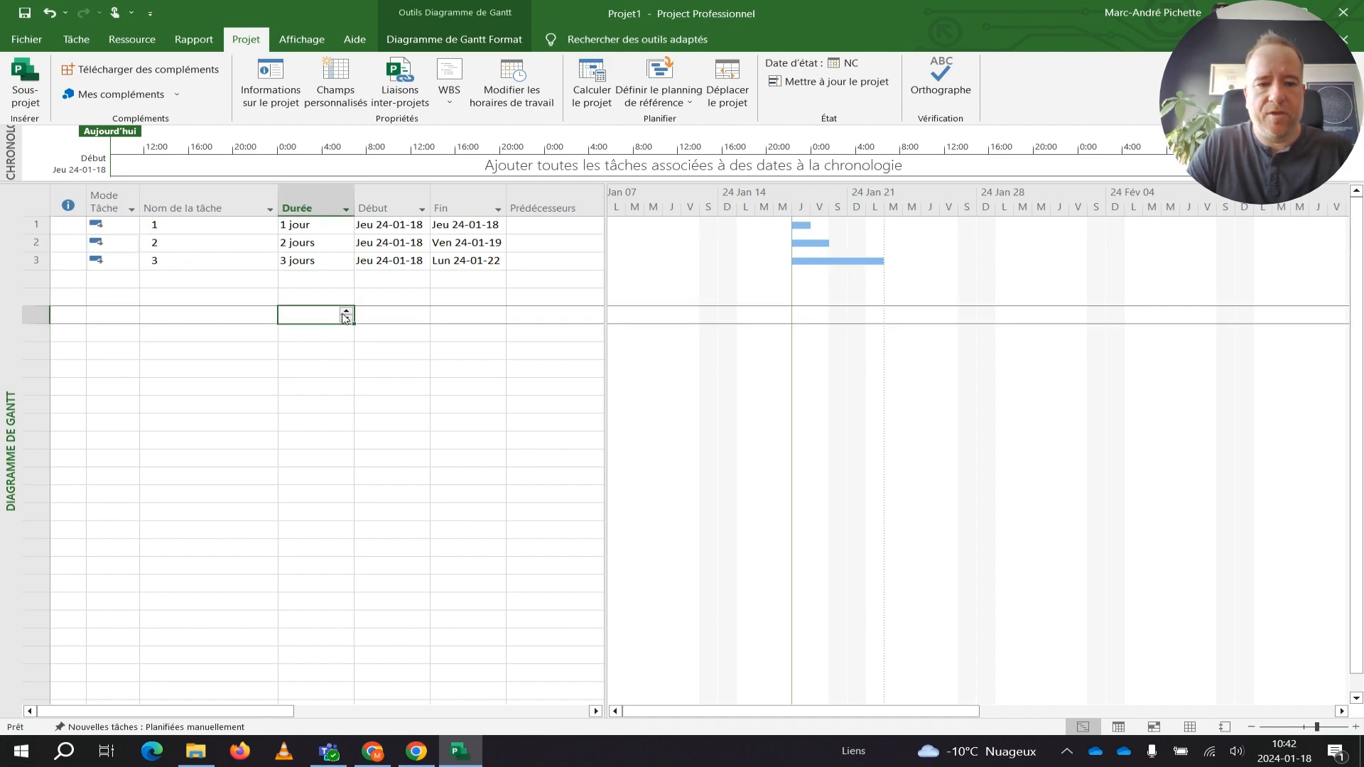
click(177, 313)
click(587, 226)
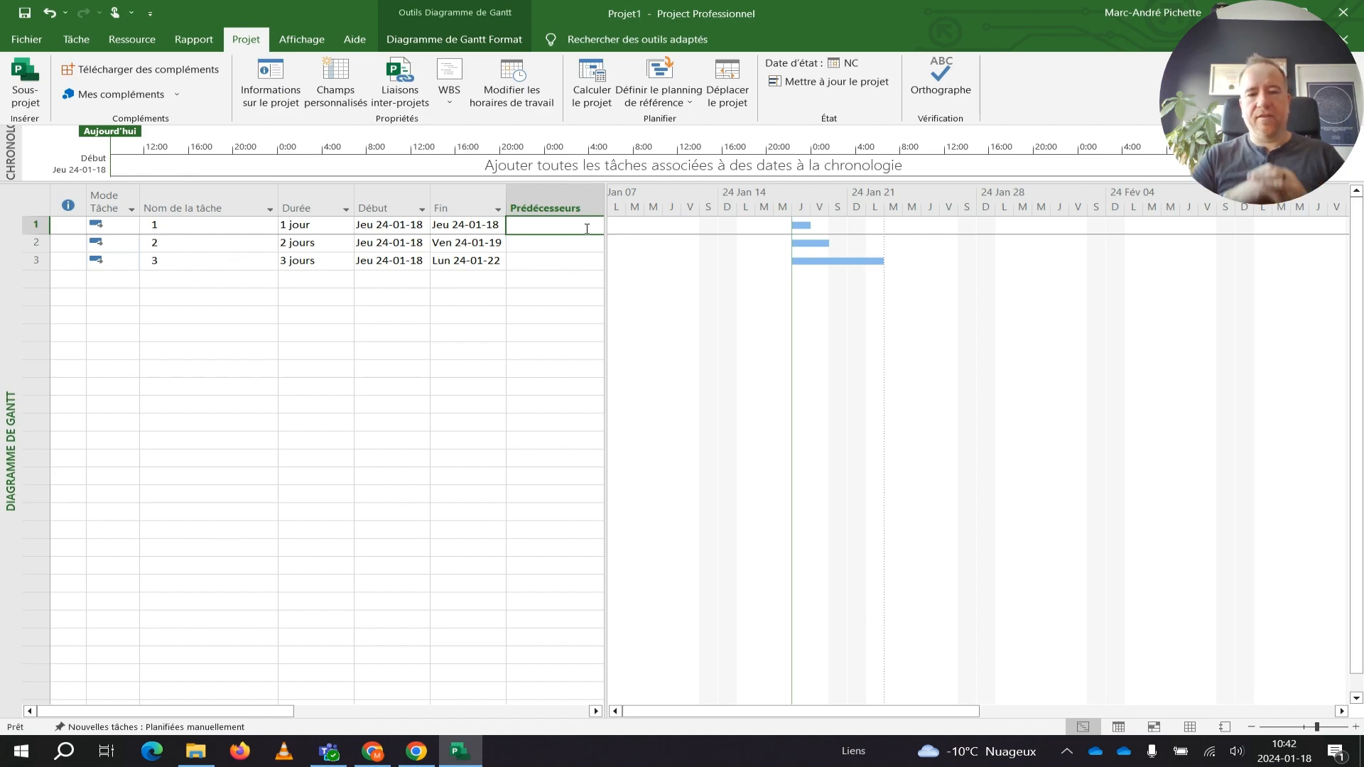
key(Return)
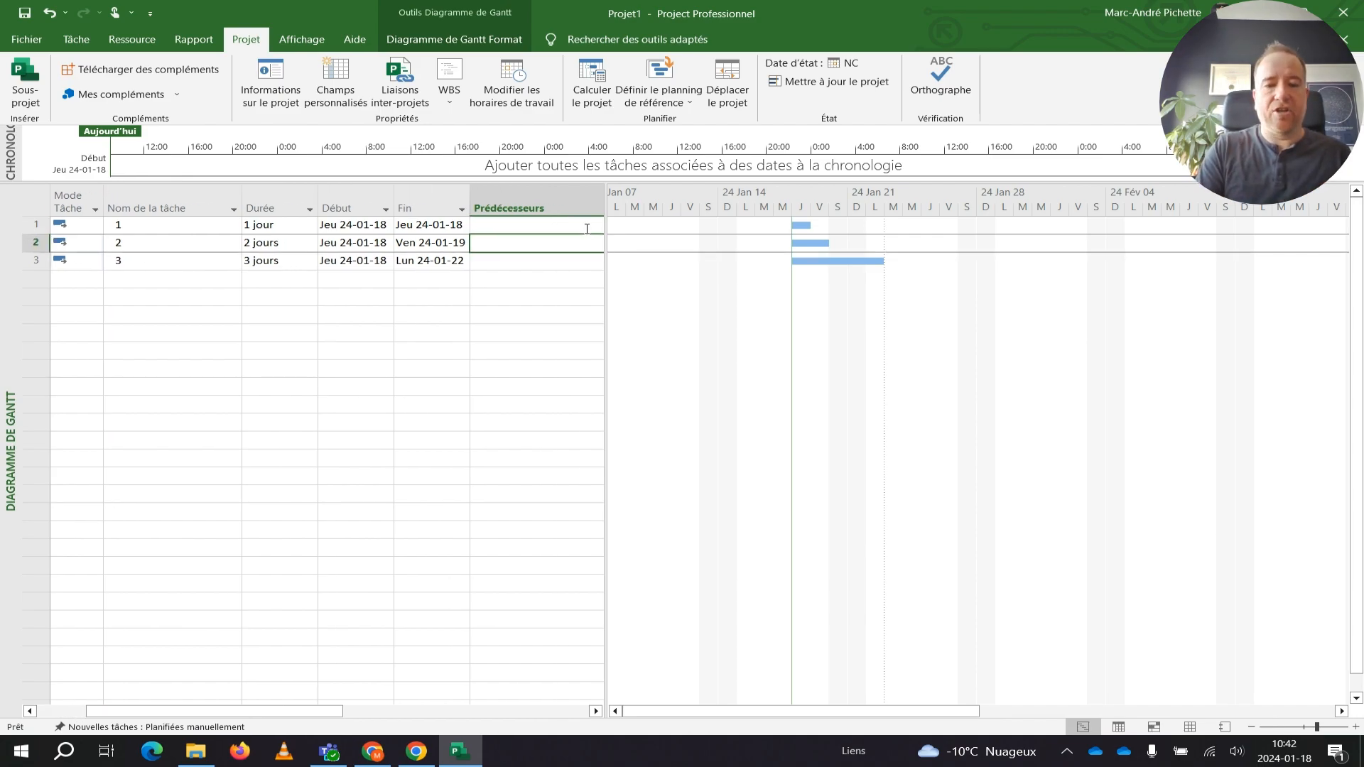
text(1)
key(Return)
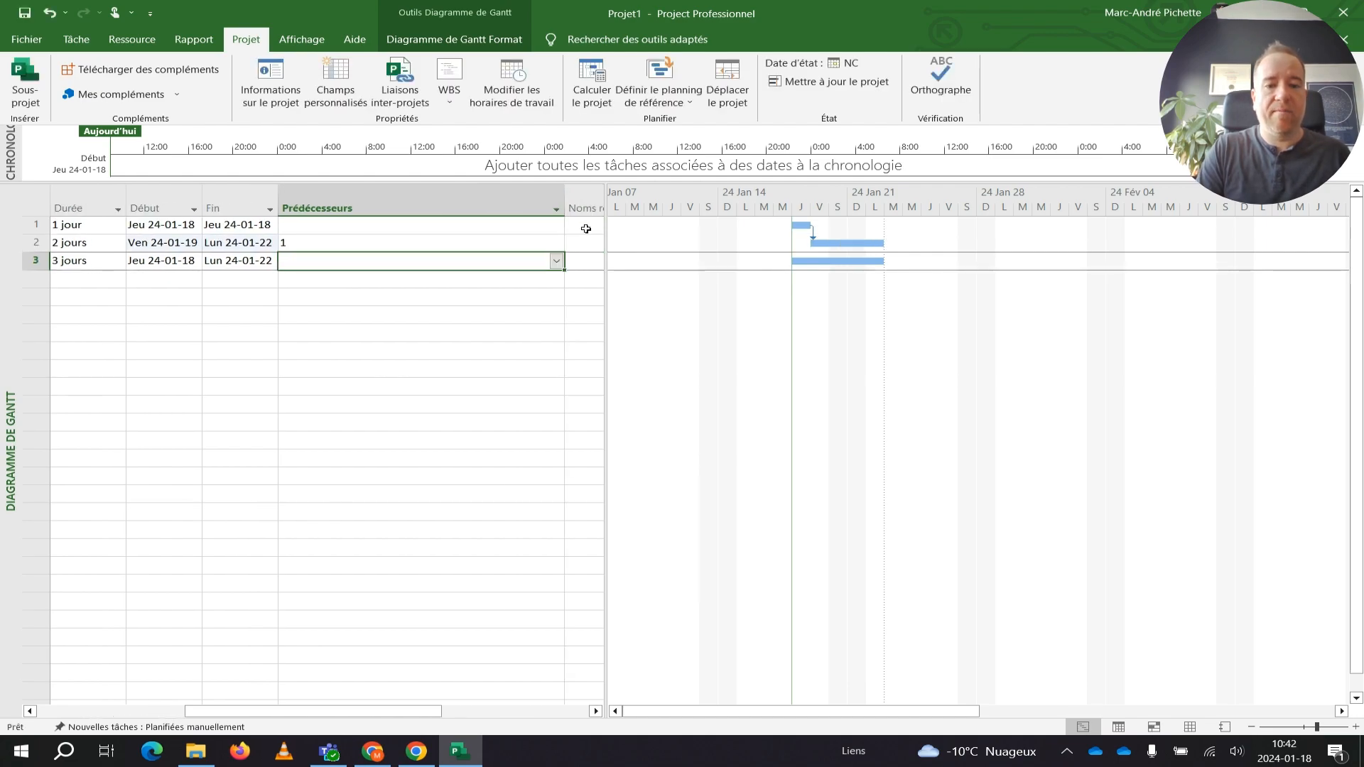
text(2)
key(Return)
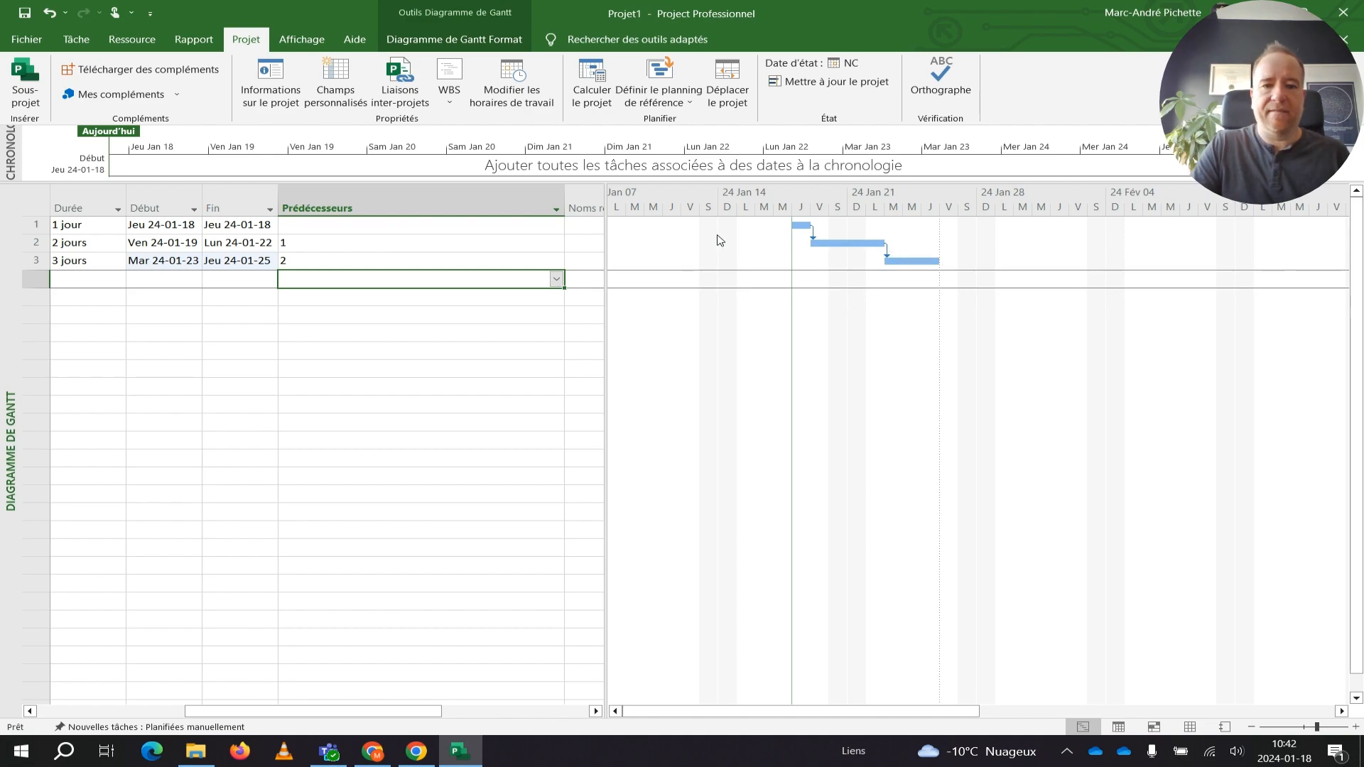
- Widen the task table up to the Noms ressources column and bring the task names back into view
drag(605, 253, 780, 258)
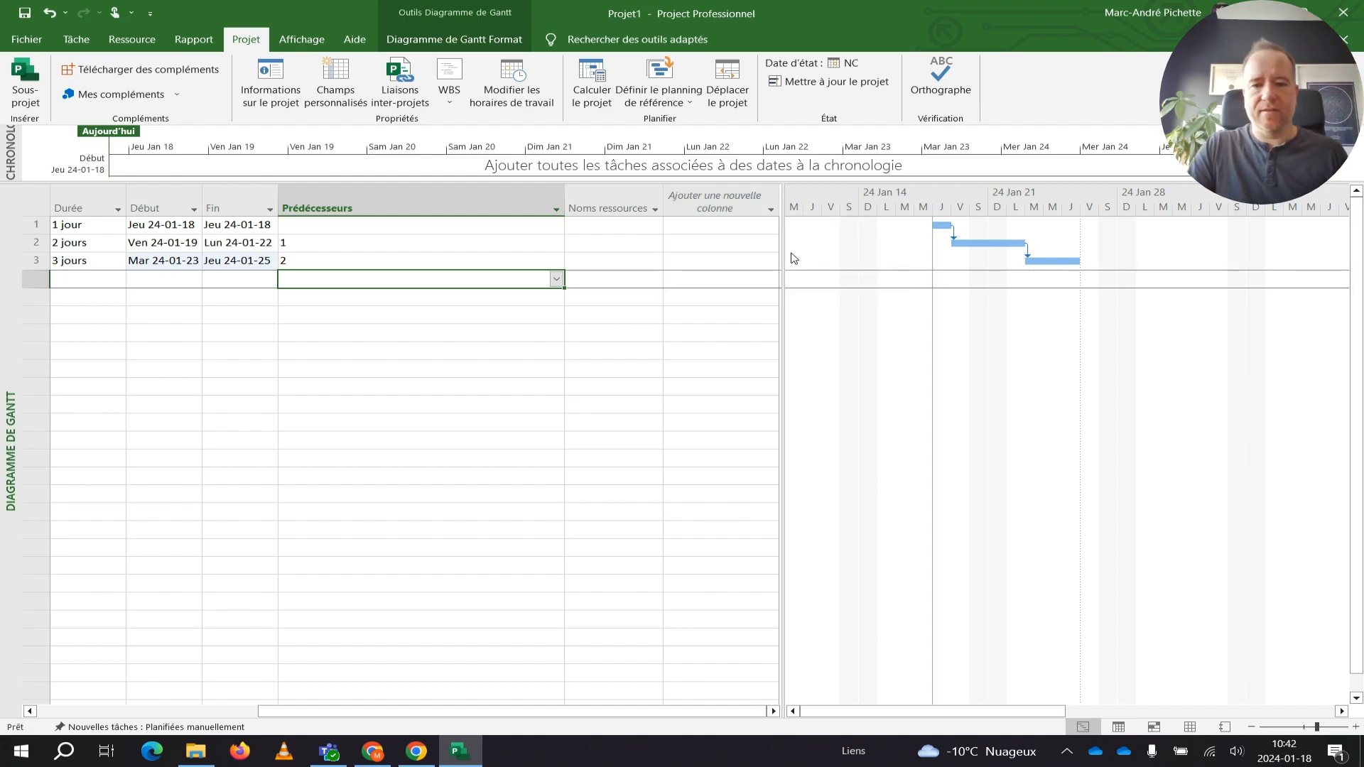
drag(781, 258, 667, 267)
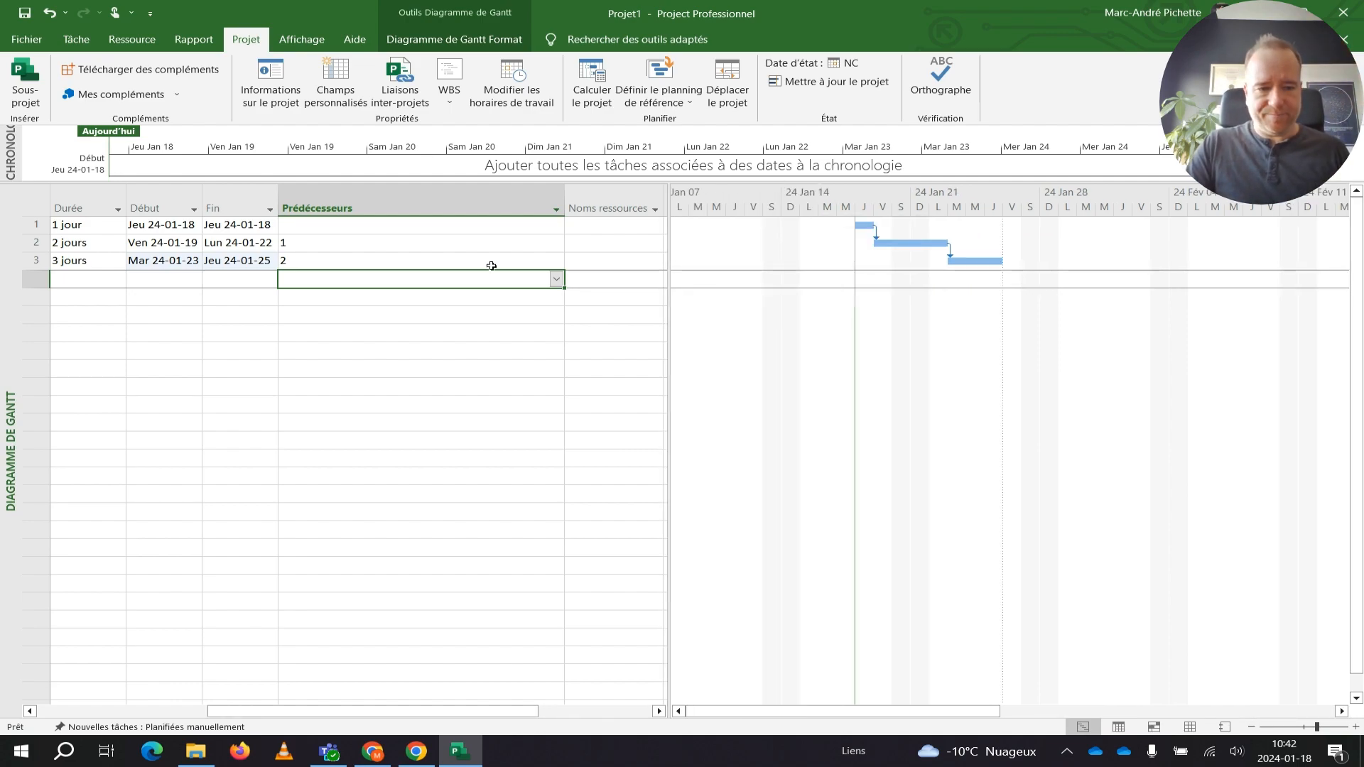
drag(416, 712, 358, 714)
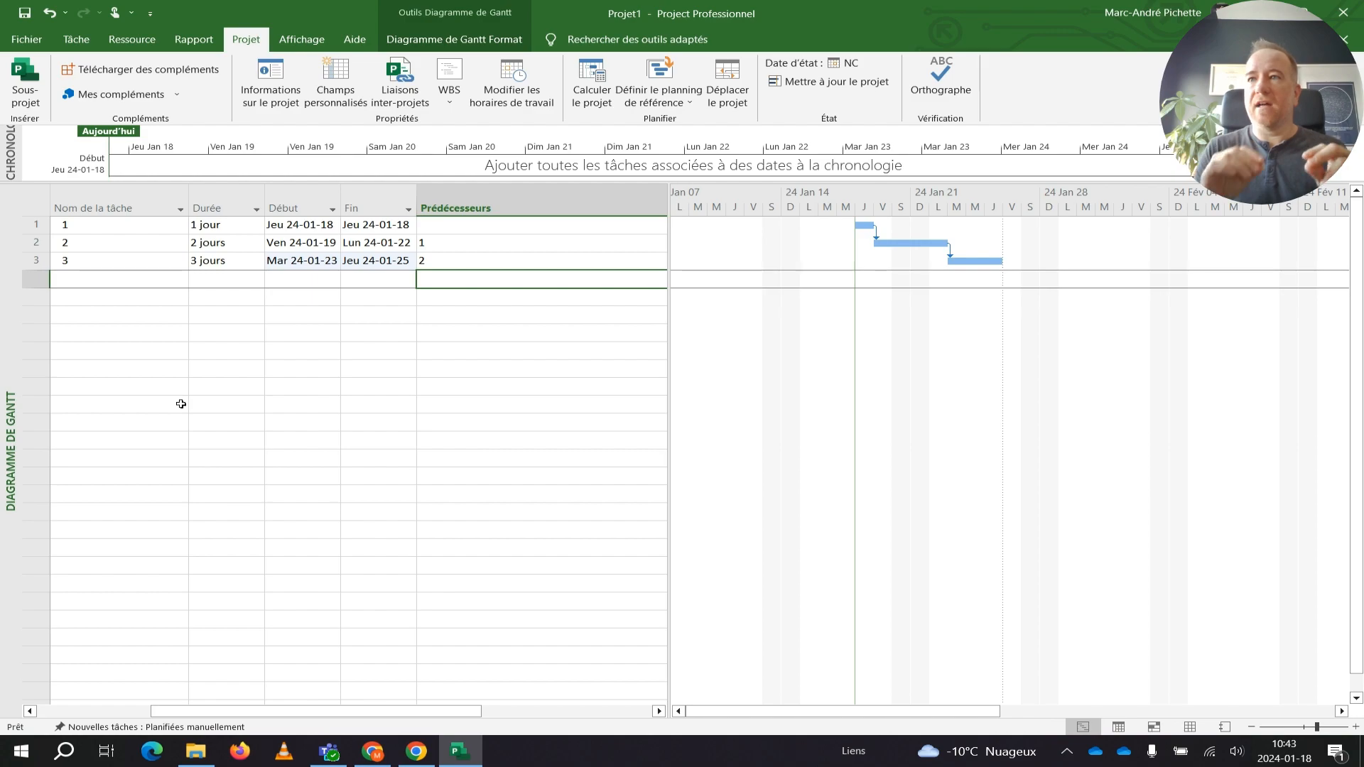
- Review the available task, resource, report, project and display commands, including the dashboard reports and the Gantt view choices
click(76, 39)
click(110, 40)
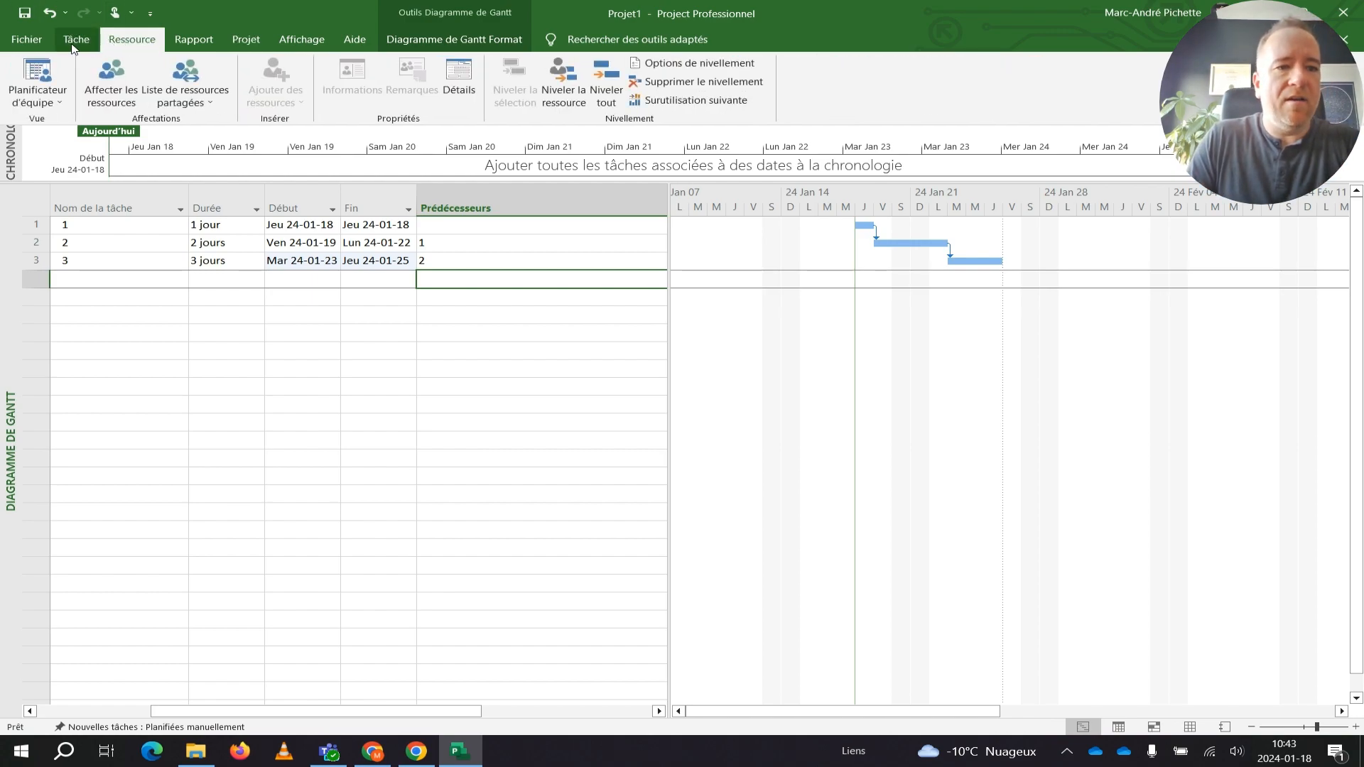
click(74, 44)
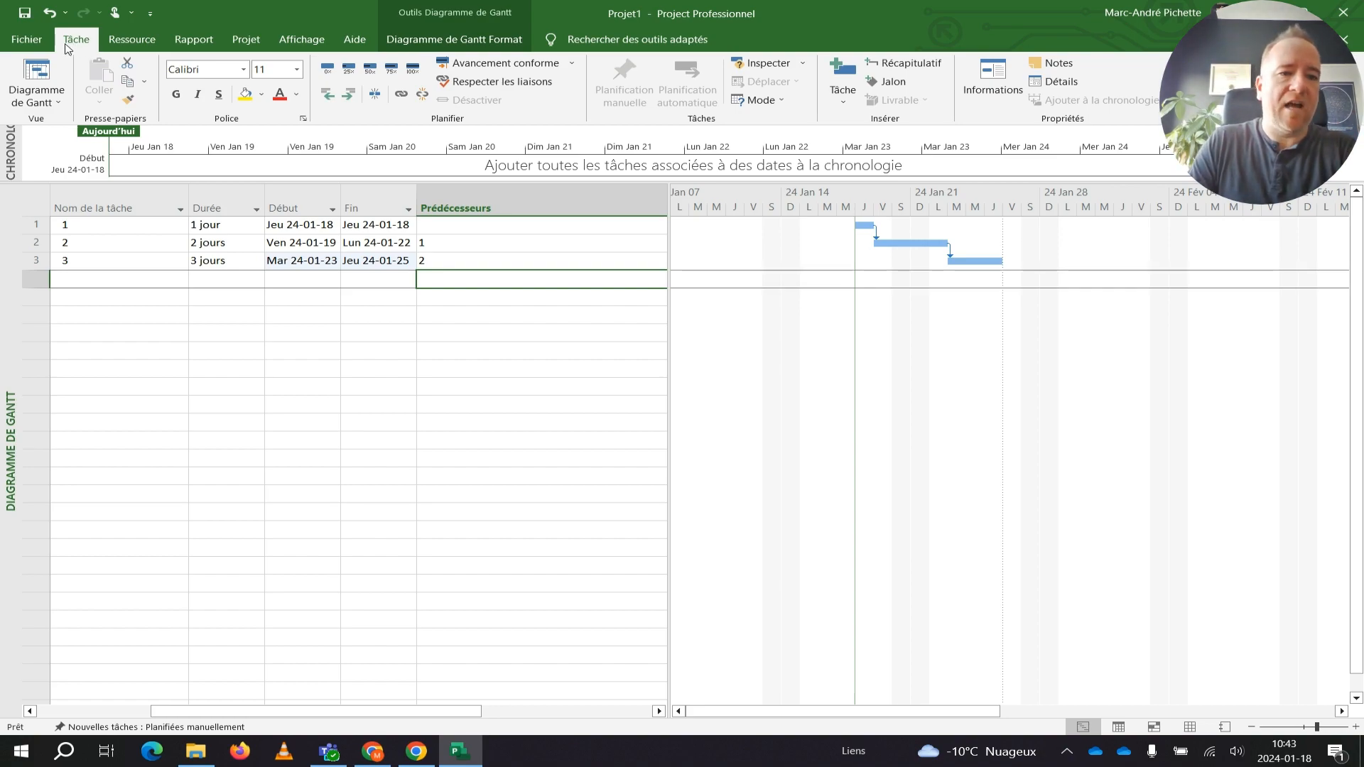
click(146, 48)
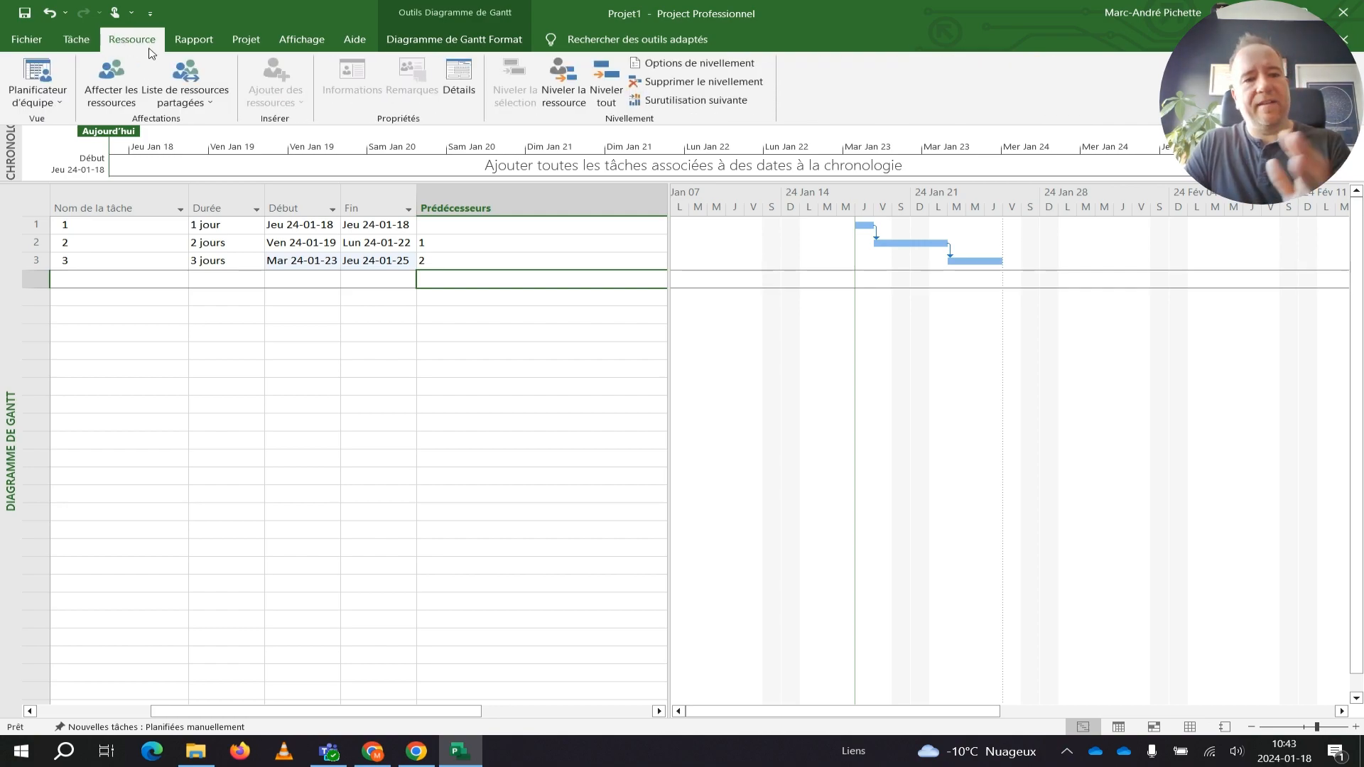
click(195, 44)
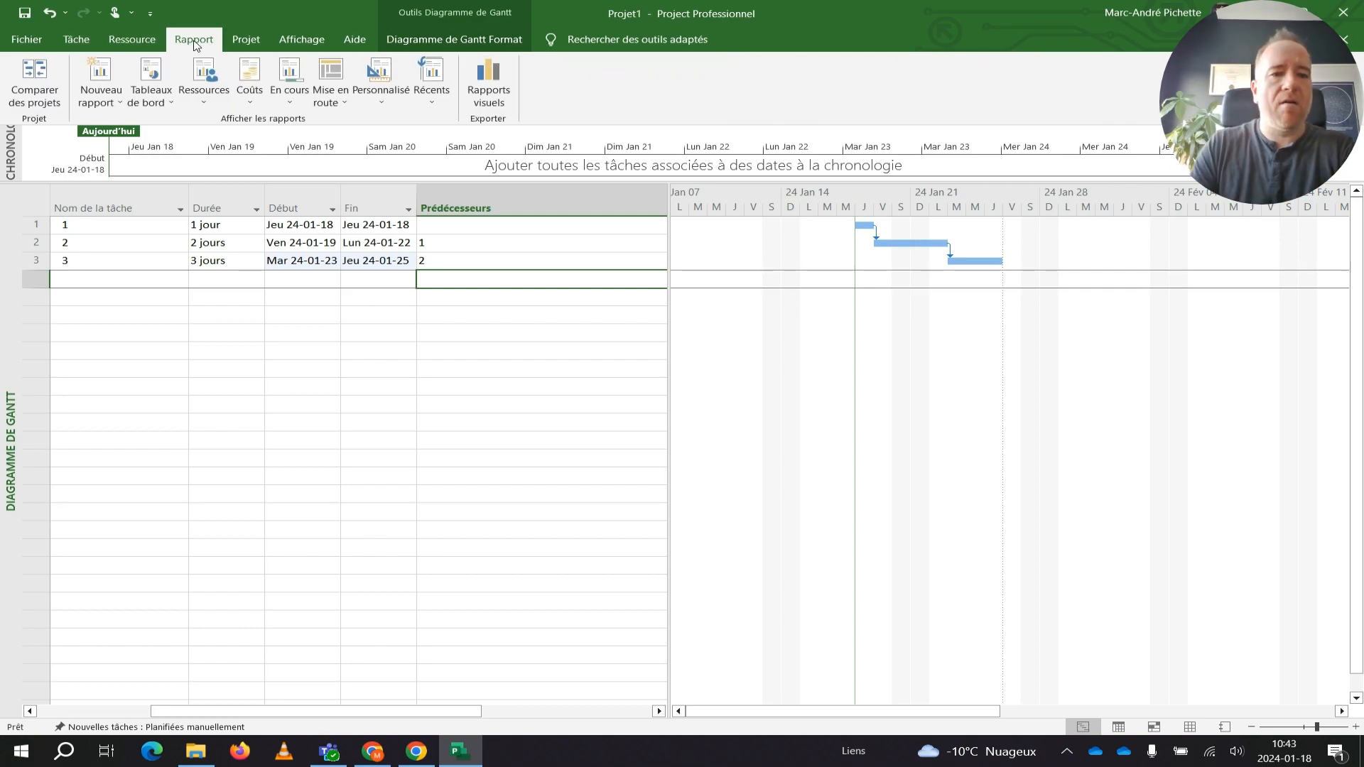
click(171, 105)
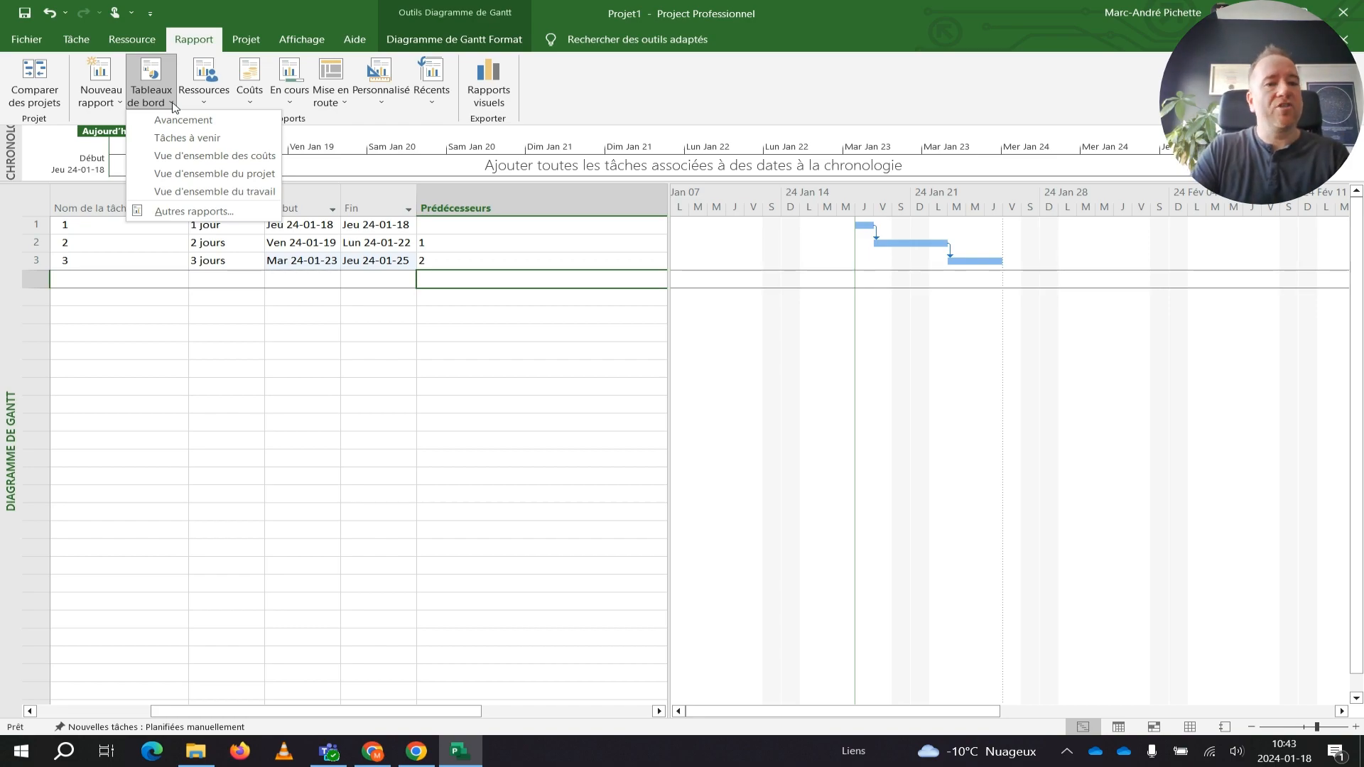
click(173, 107)
click(251, 98)
click(251, 98)
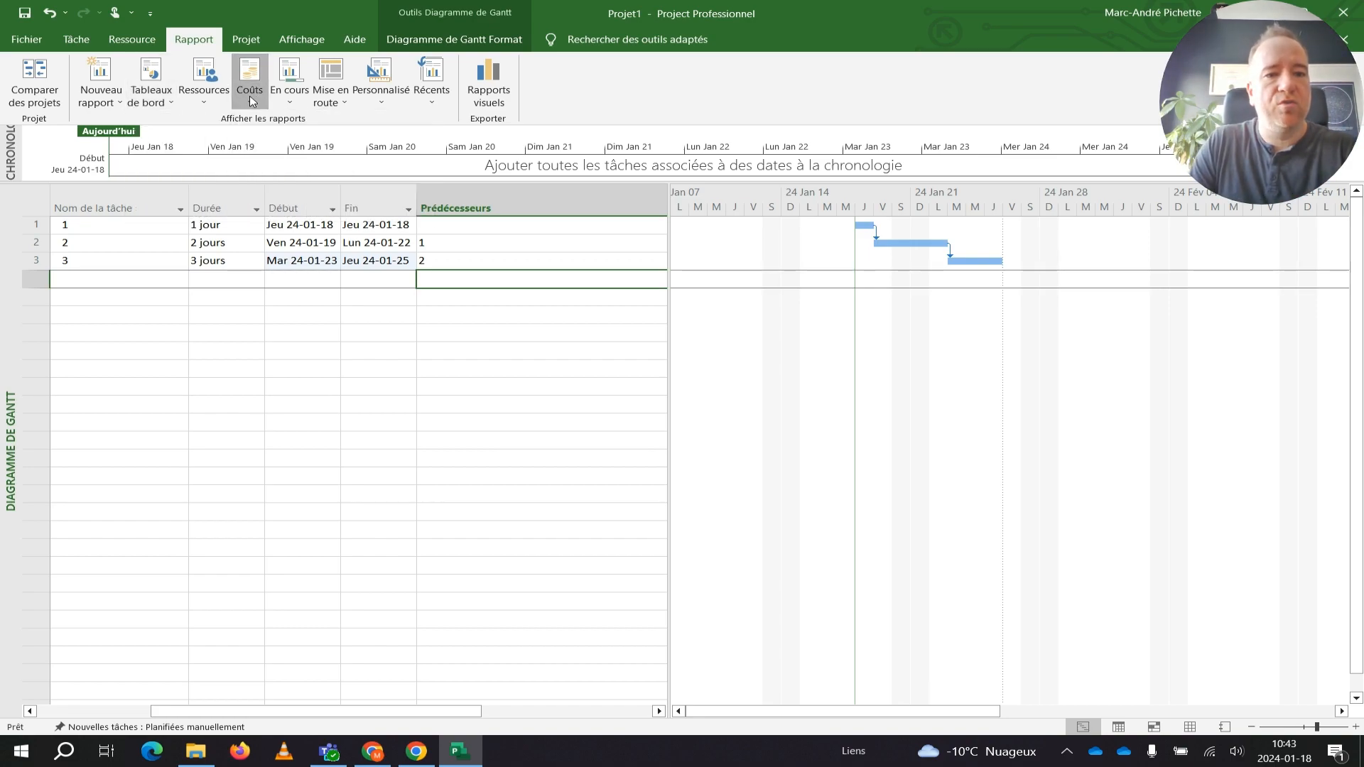
click(247, 41)
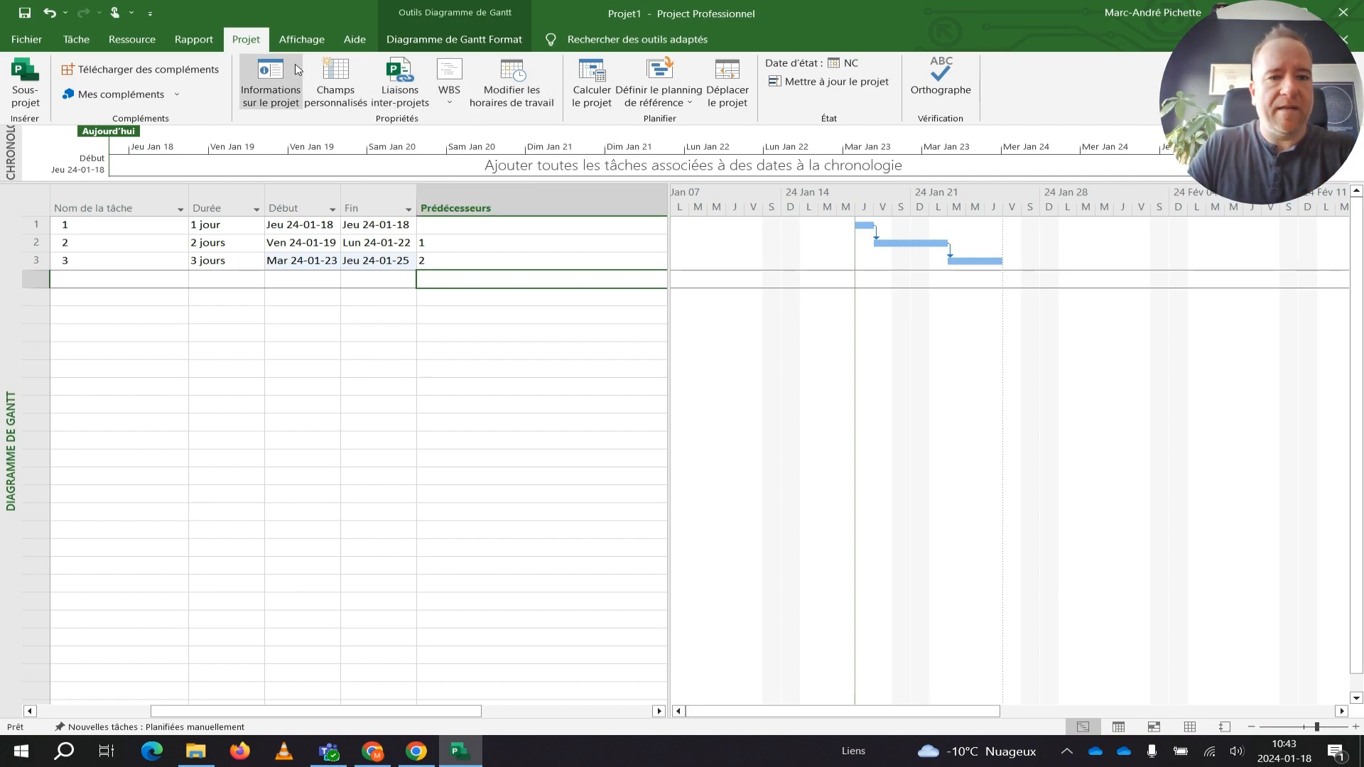
click(301, 40)
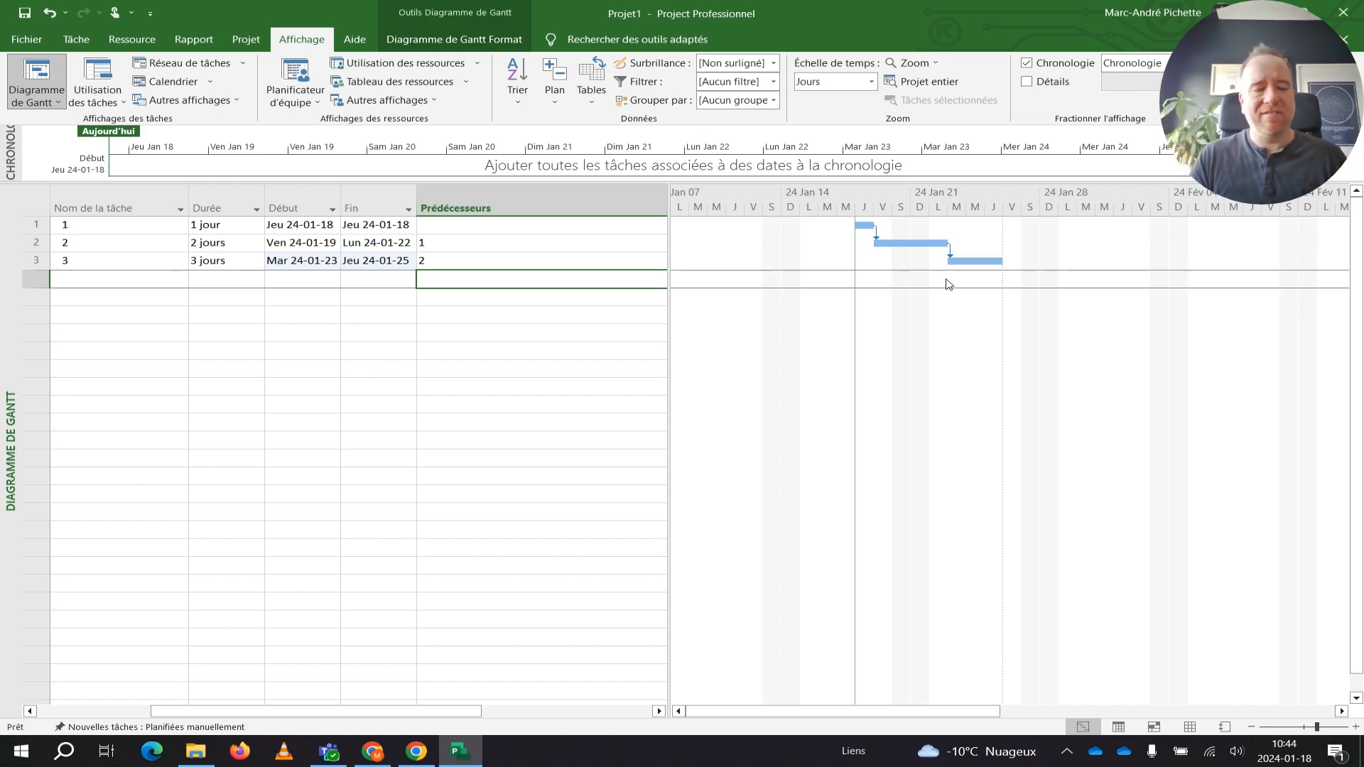
click(60, 104)
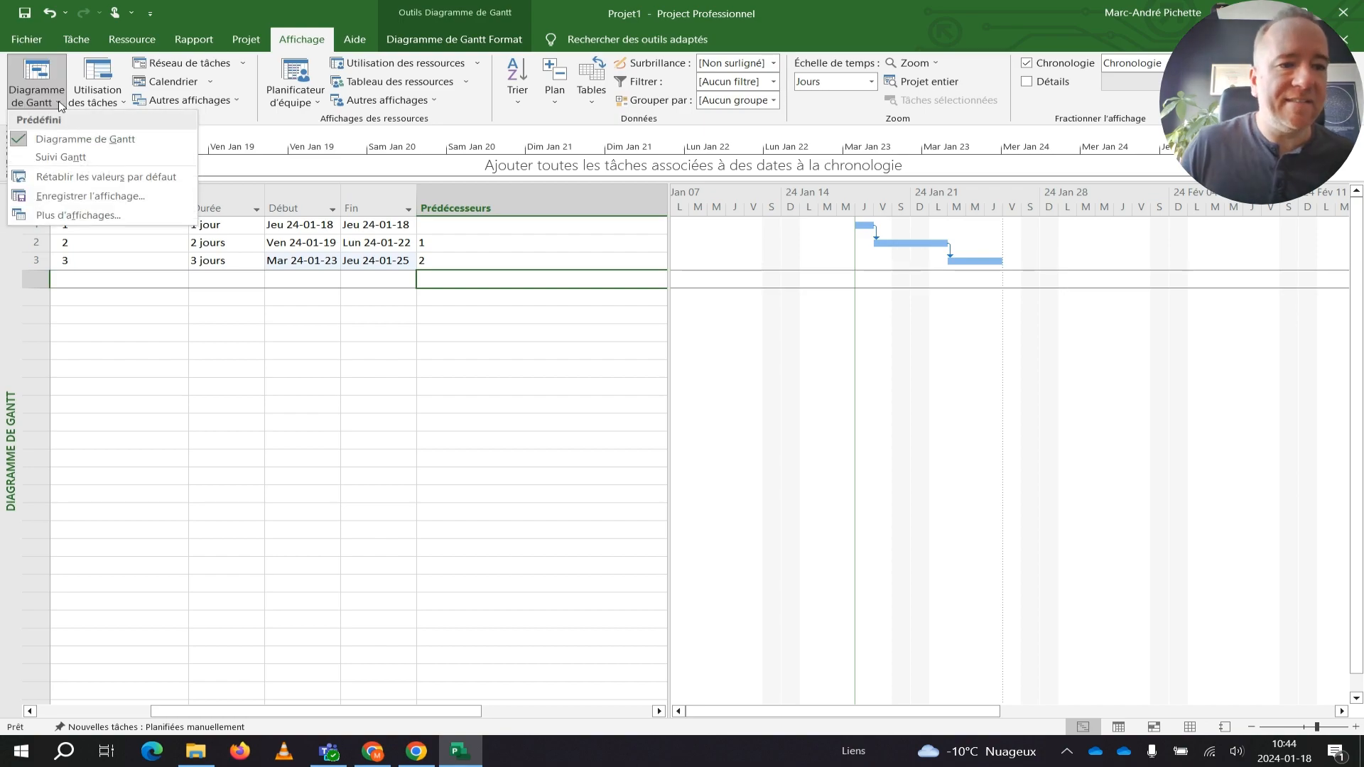
click(60, 104)
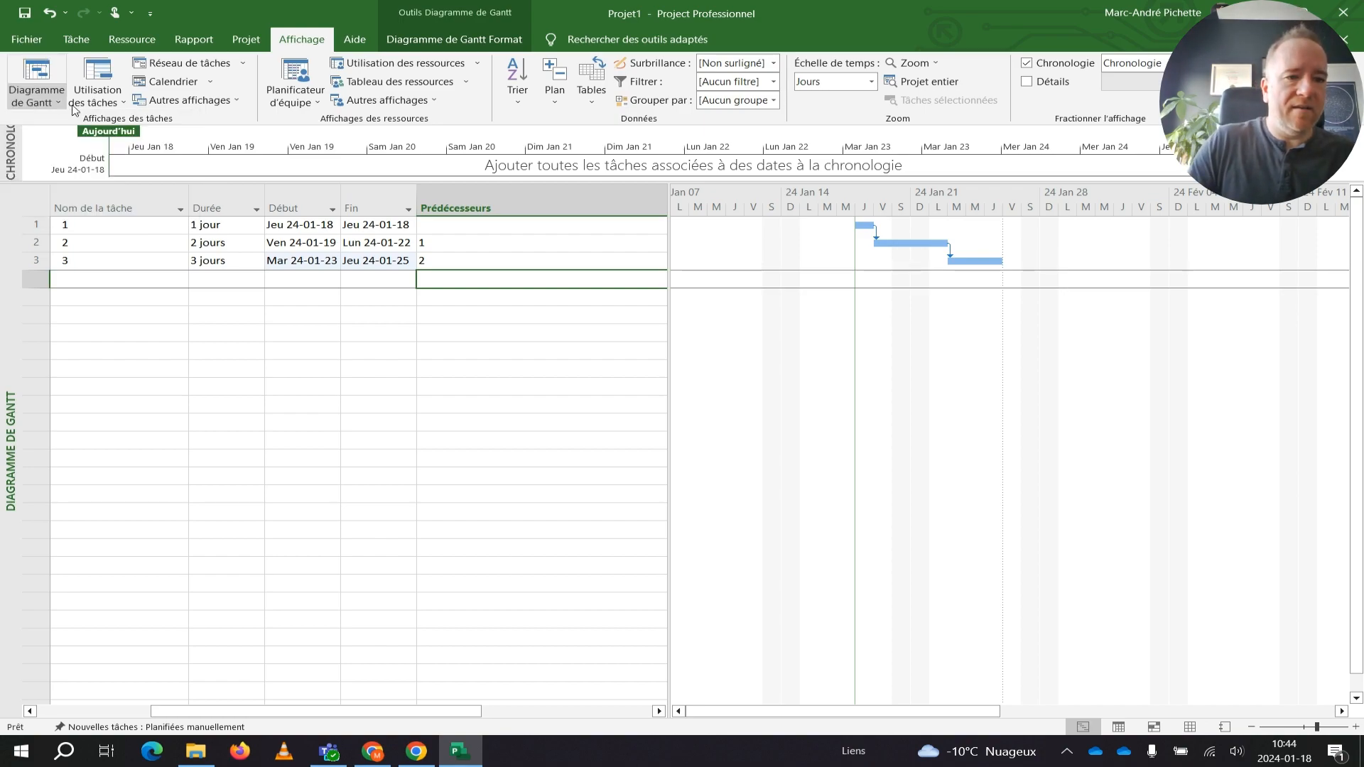
- View the linked tasks as a network diagram (Réseau de tâches), and return to the Diagramme de Gantt view
click(84, 41)
click(54, 103)
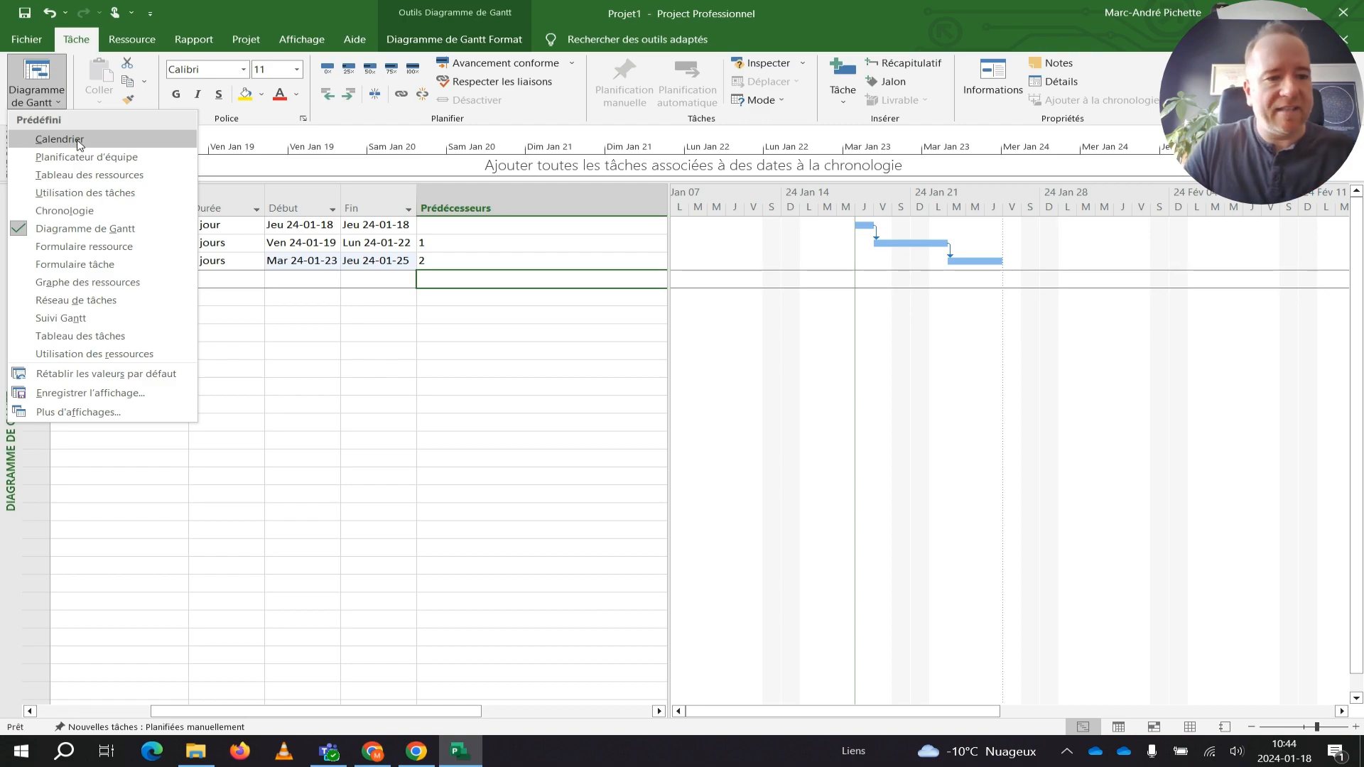
click(110, 303)
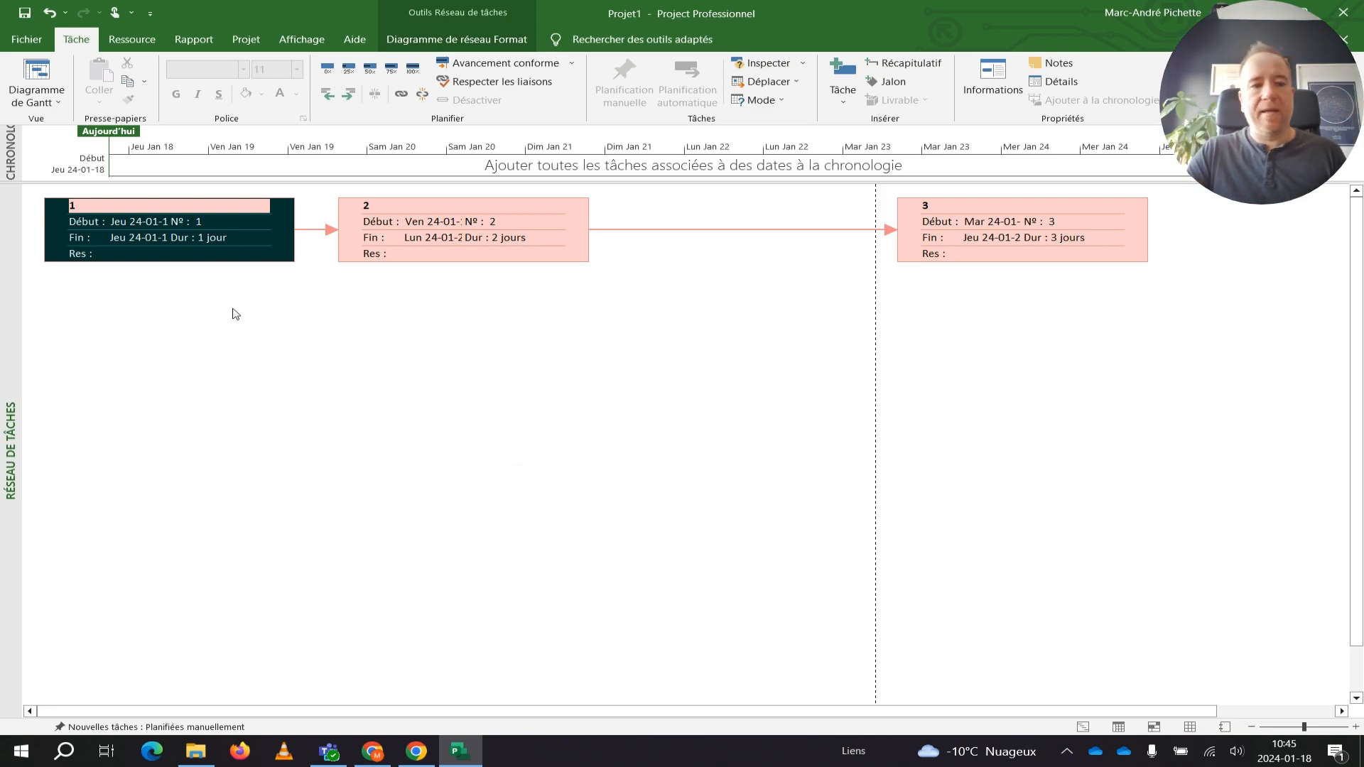
click(53, 101)
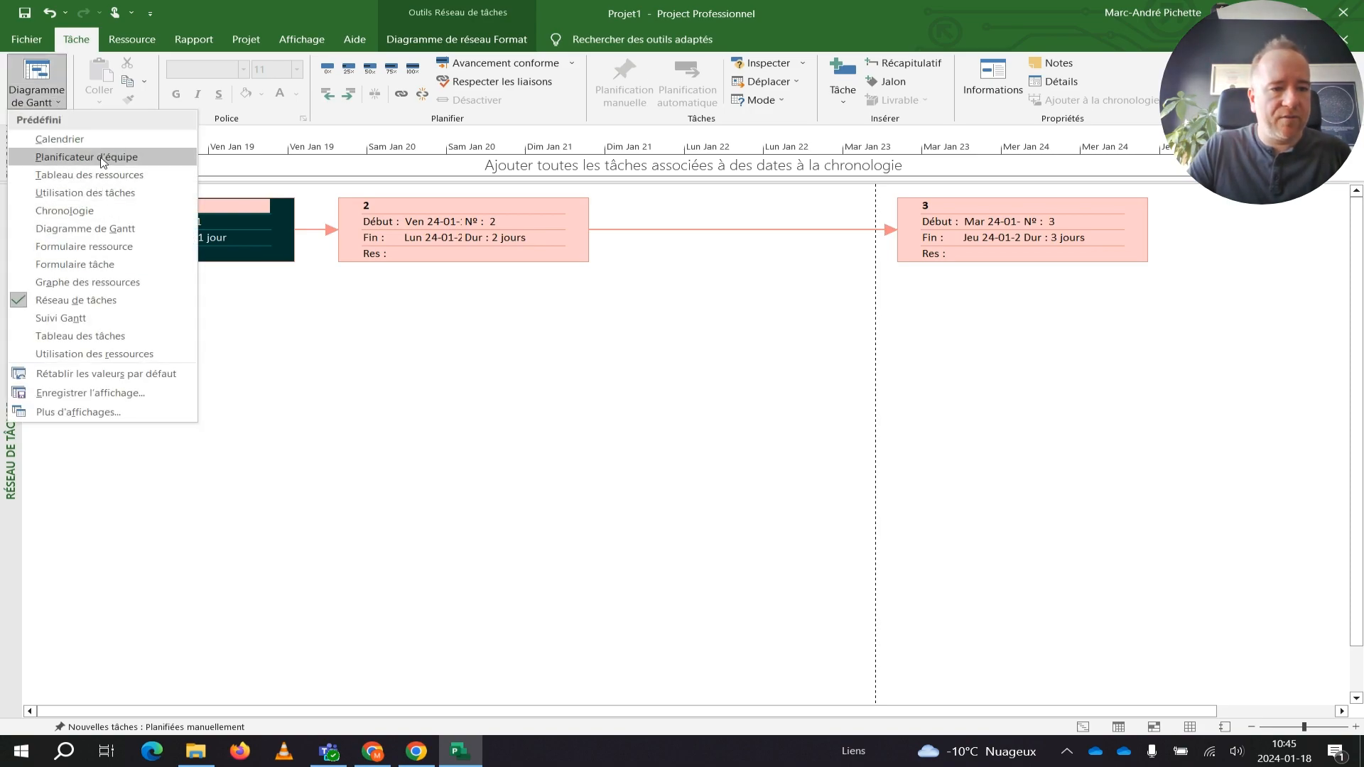
click(95, 227)
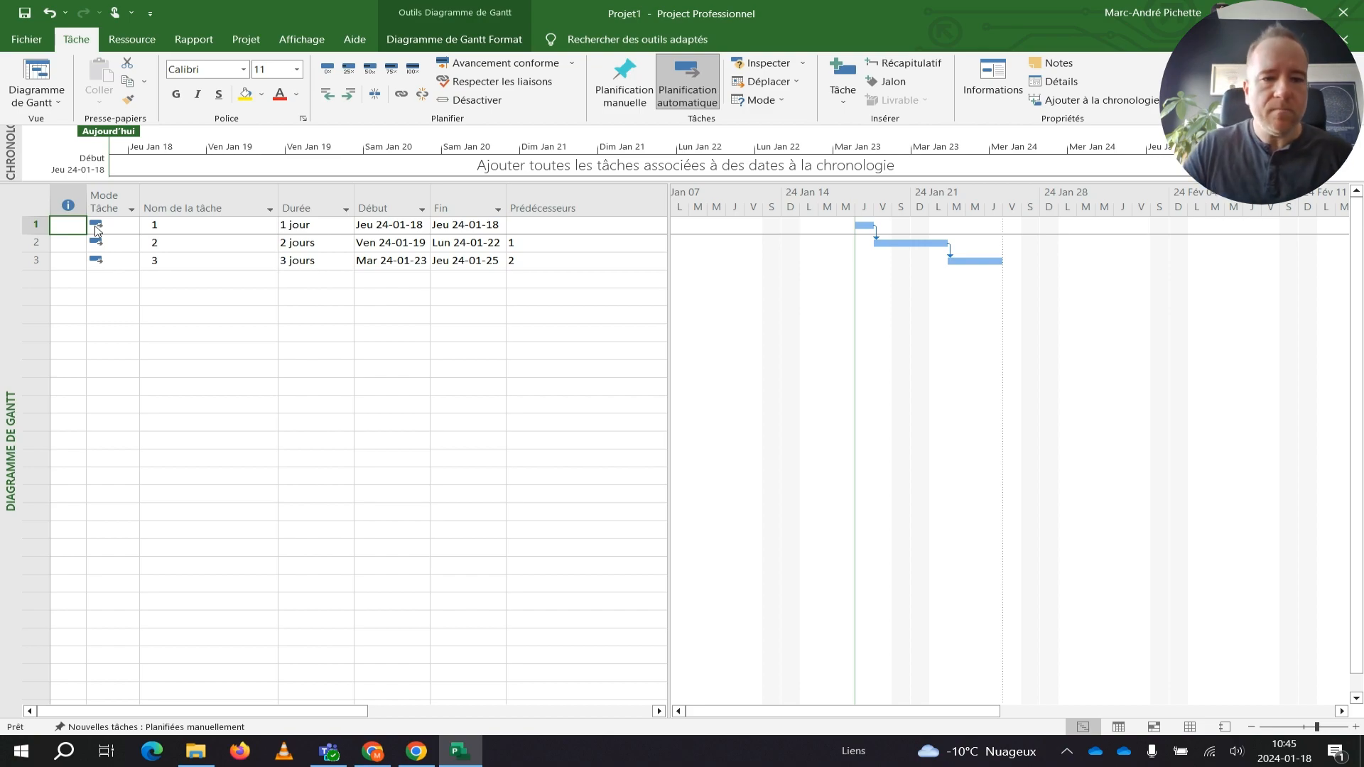
- Compare the three tasks' dates and links by alternating twice between Réseau de tâches and Diagramme de Gantt, ending on the Gantt chart
click(44, 100)
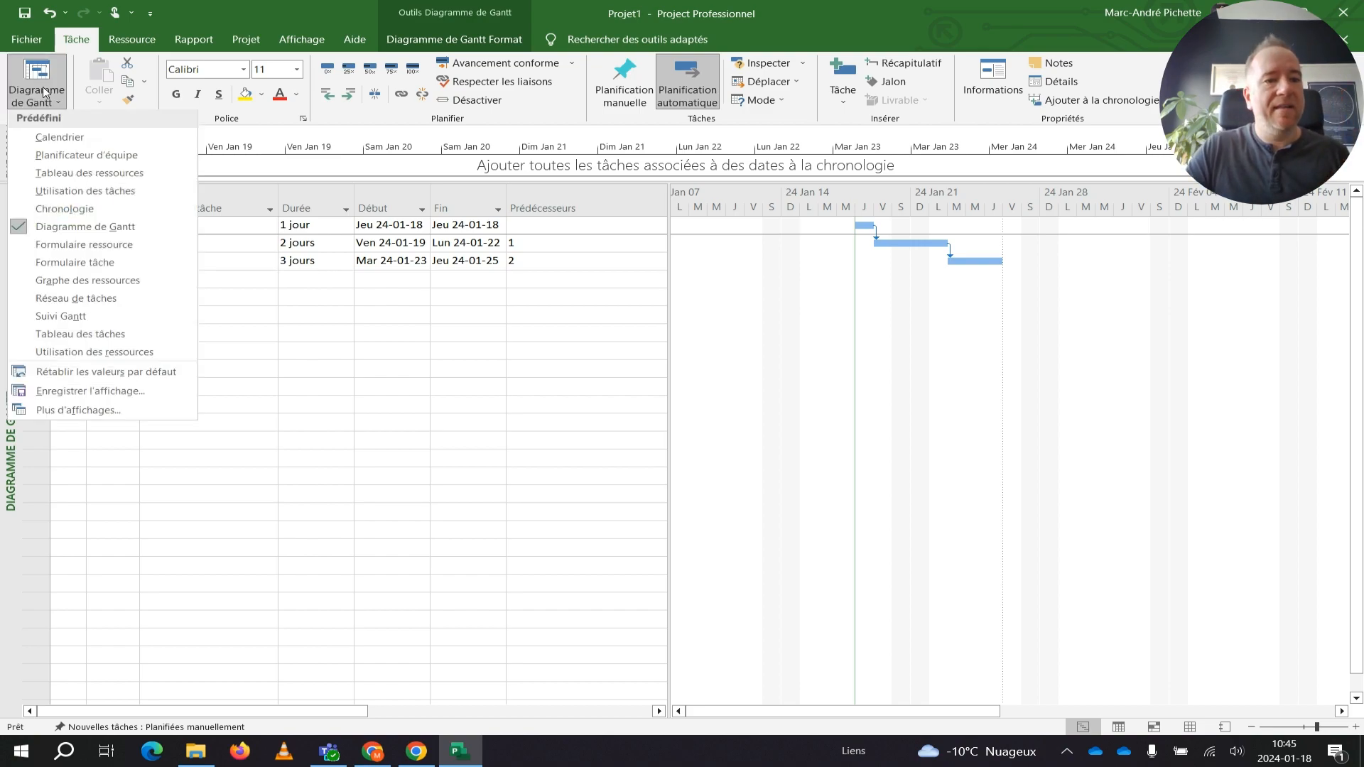
click(78, 299)
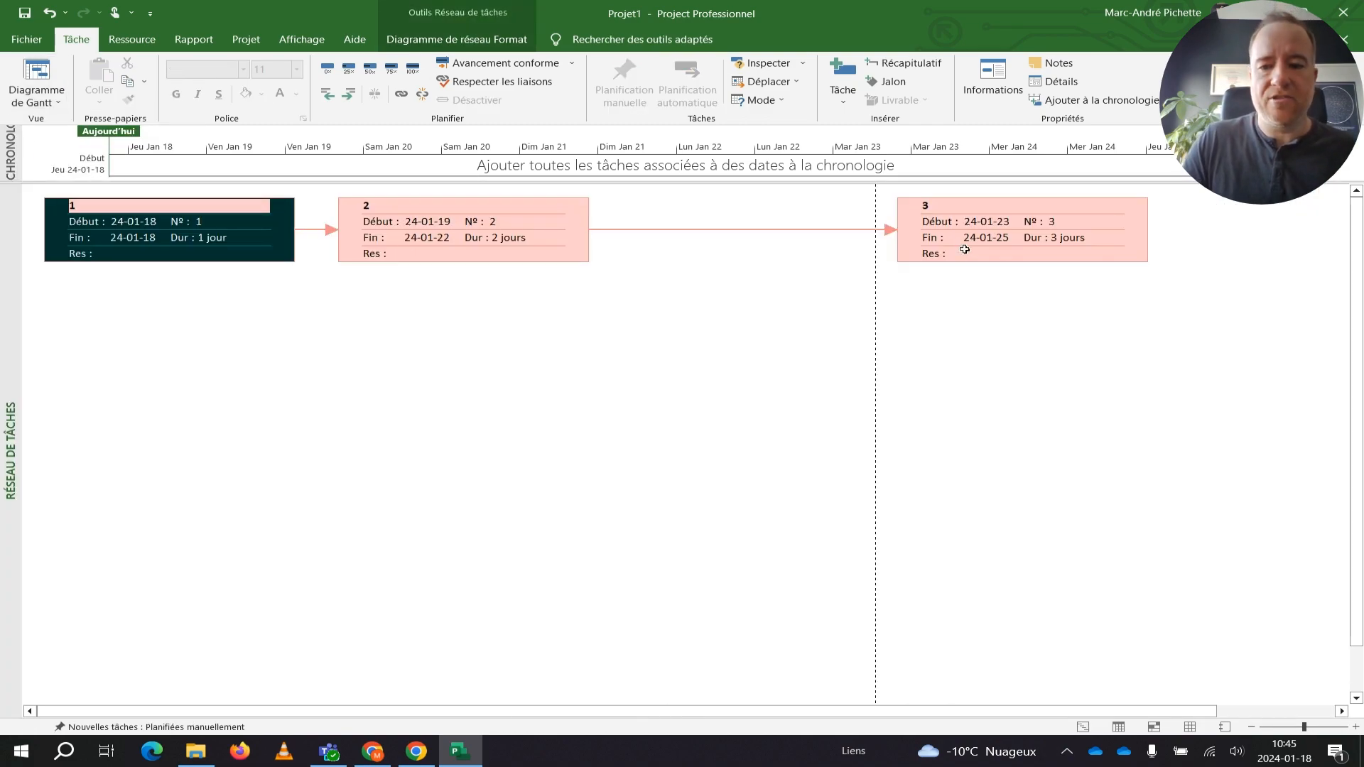
click(39, 100)
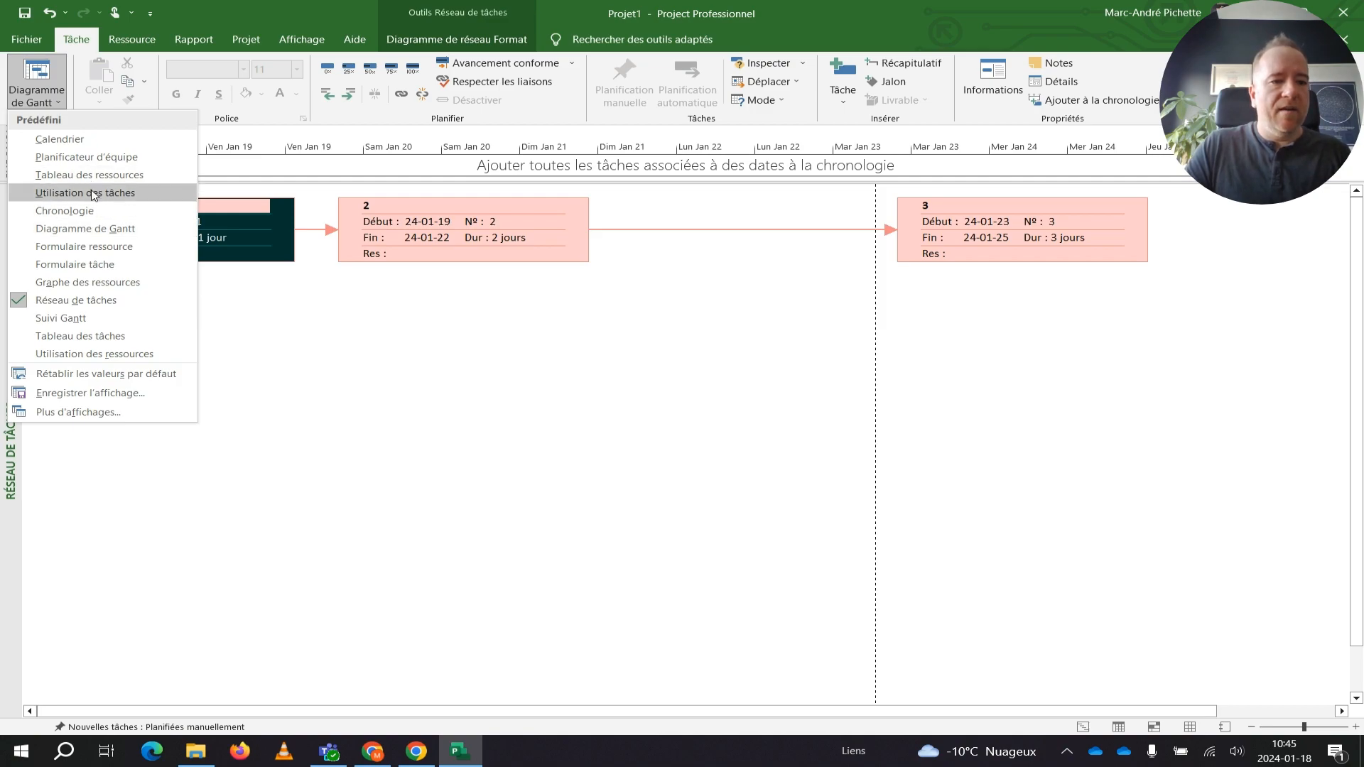
click(98, 228)
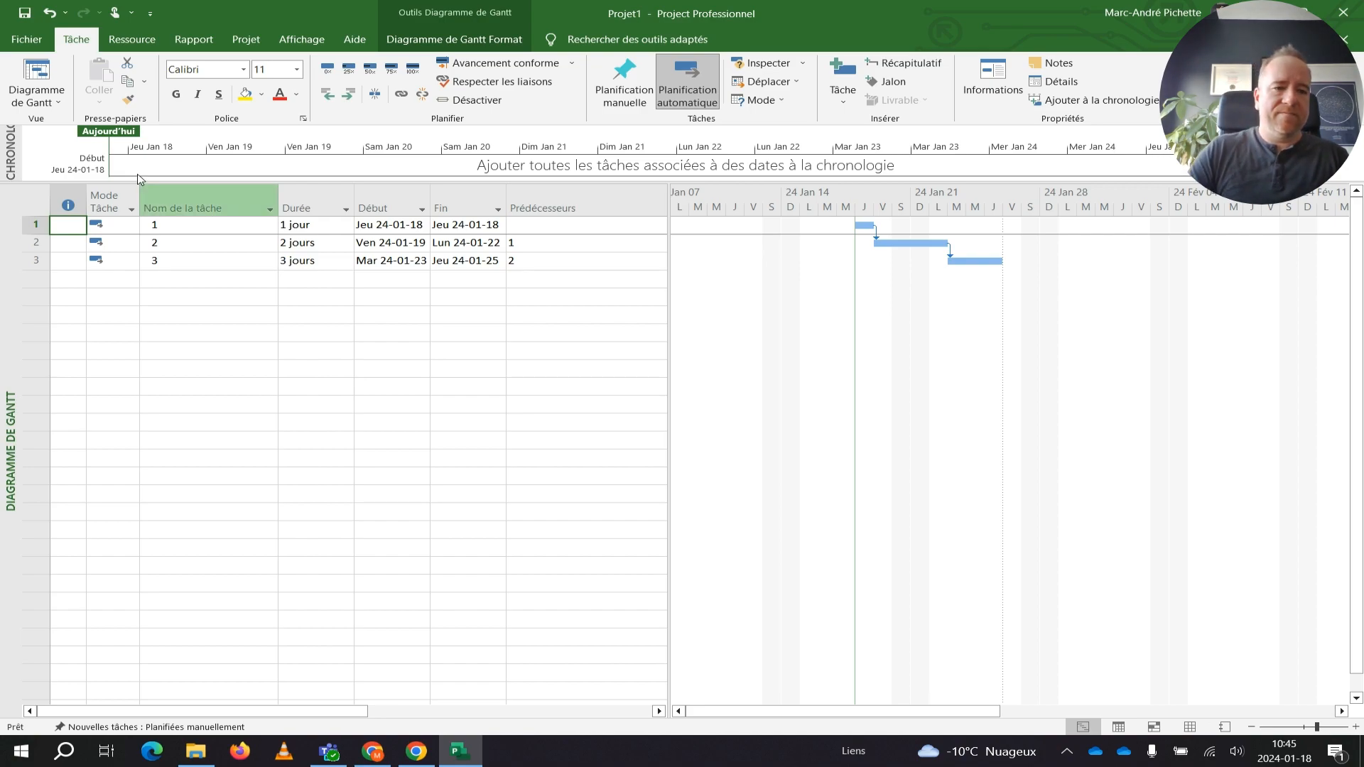
click(37, 96)
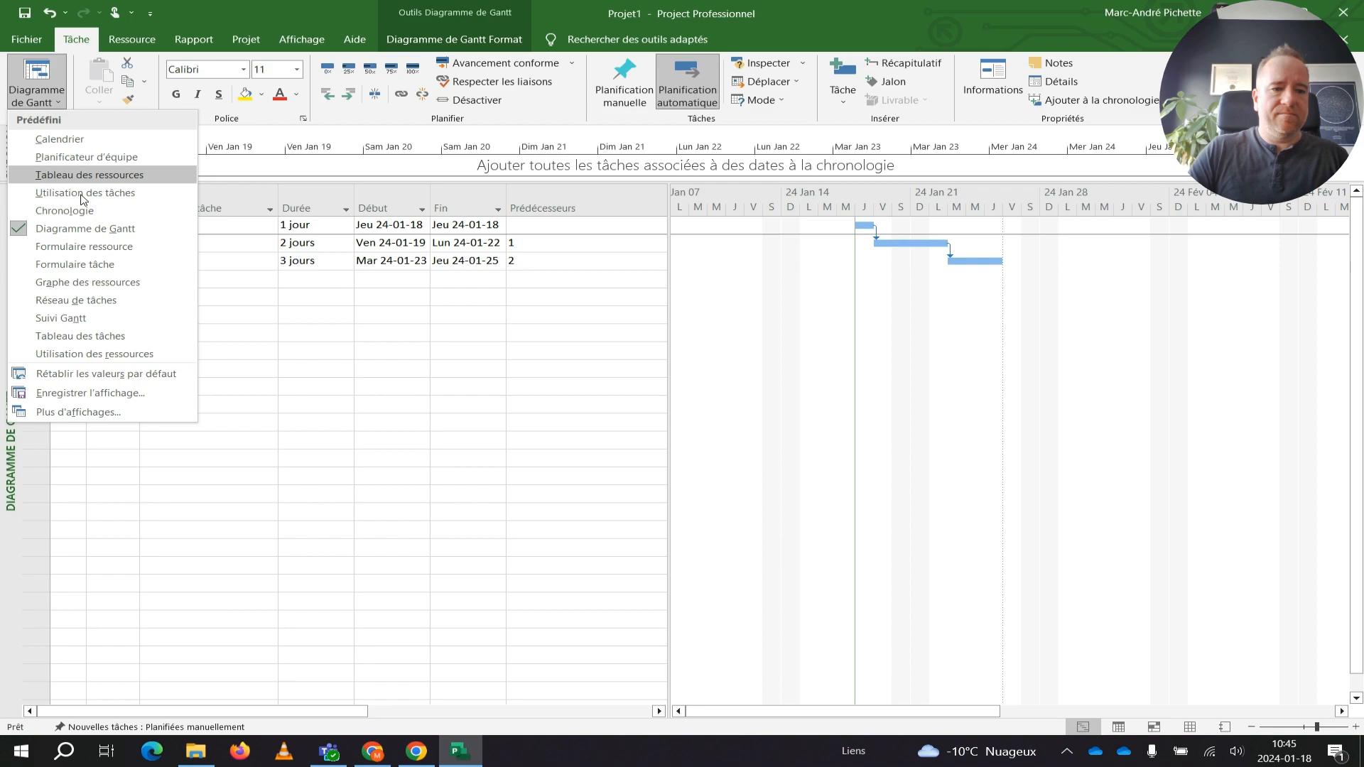
click(87, 301)
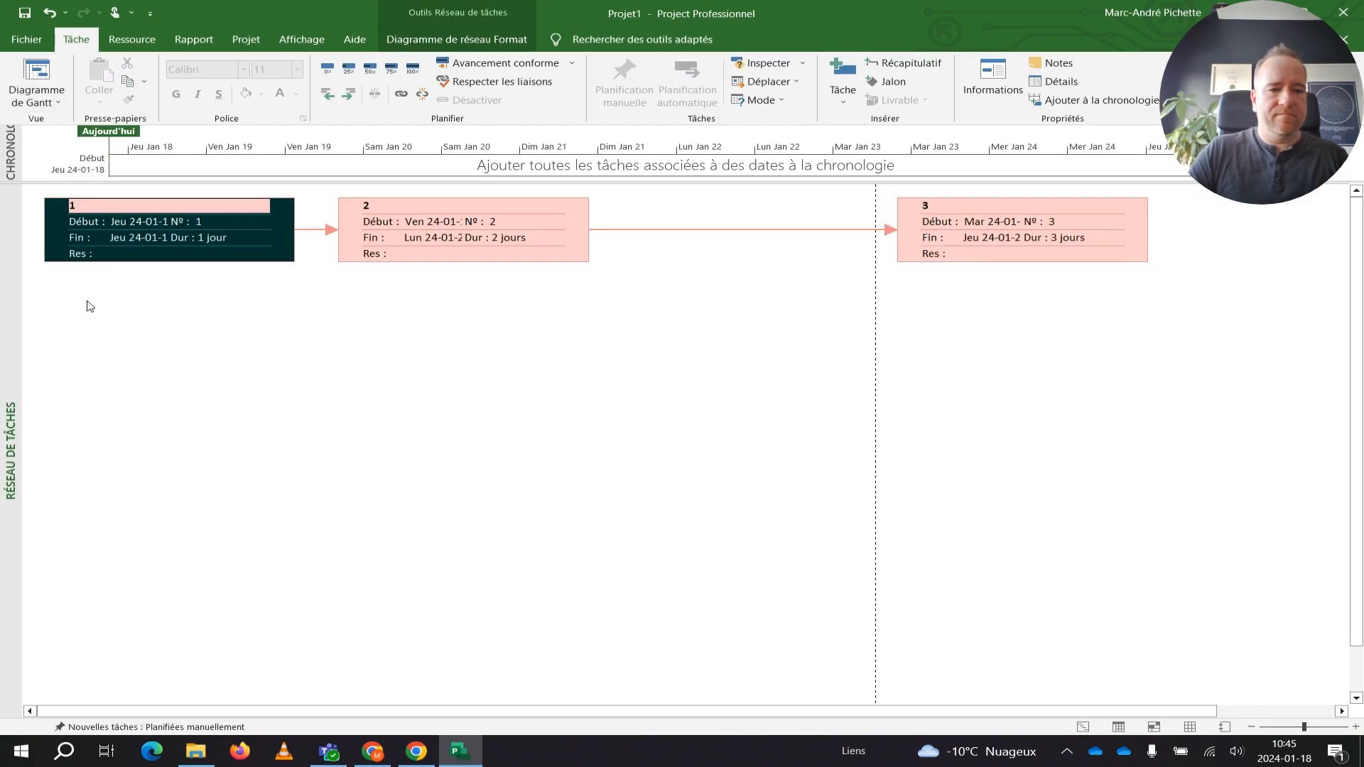
click(59, 100)
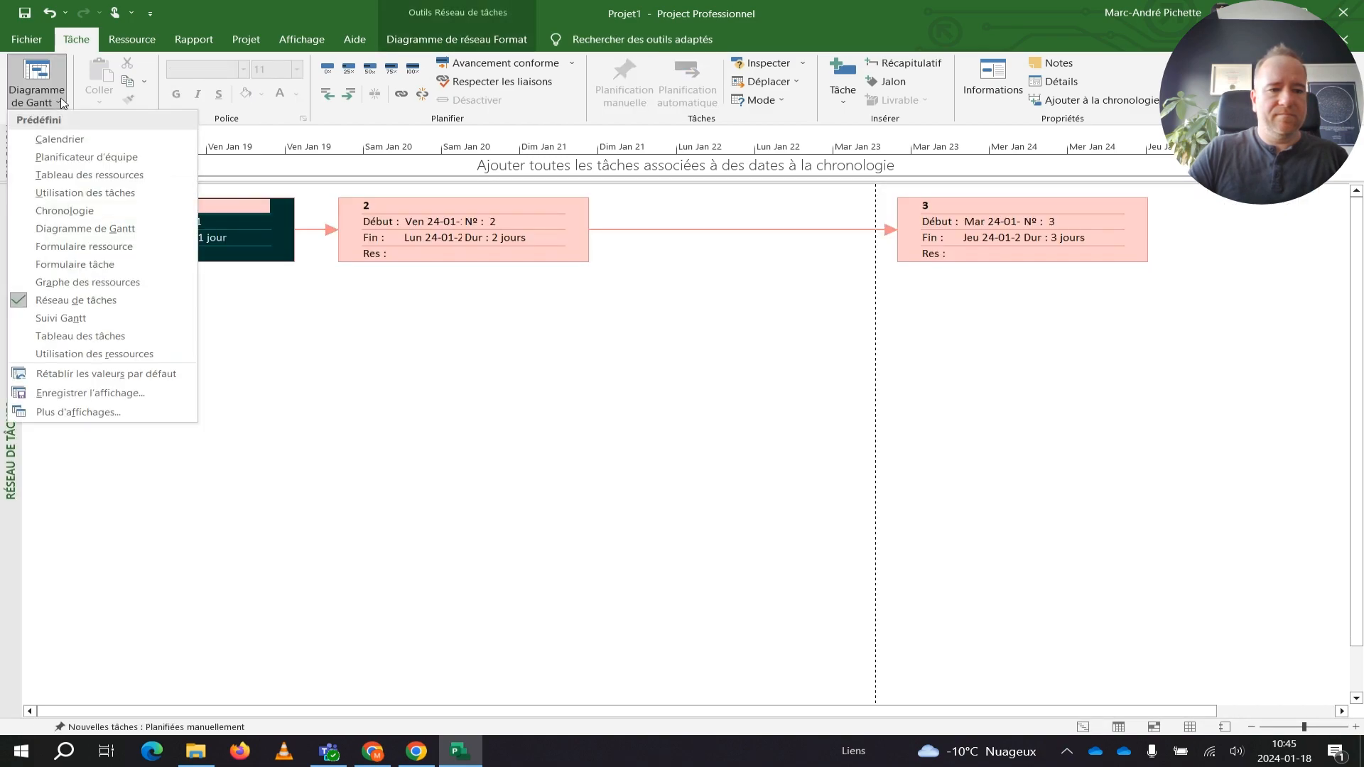
click(86, 228)
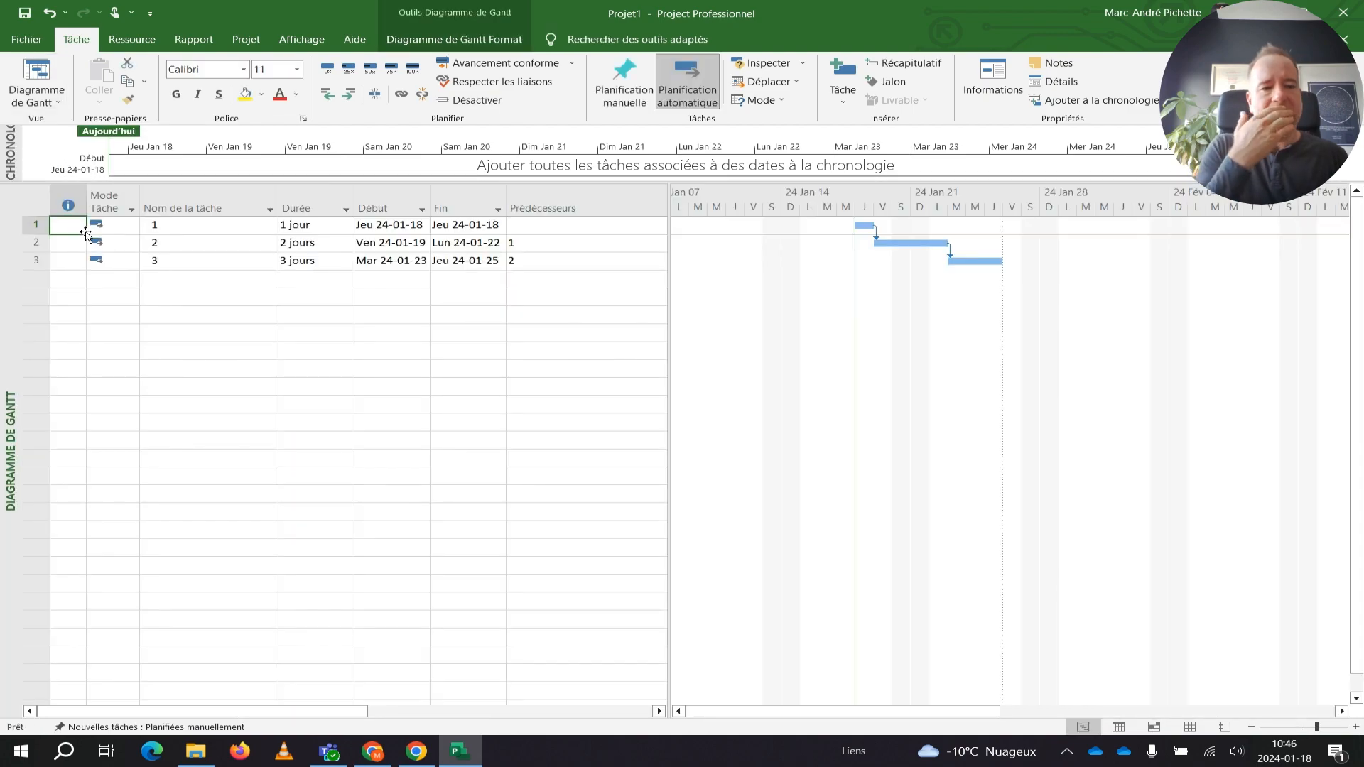